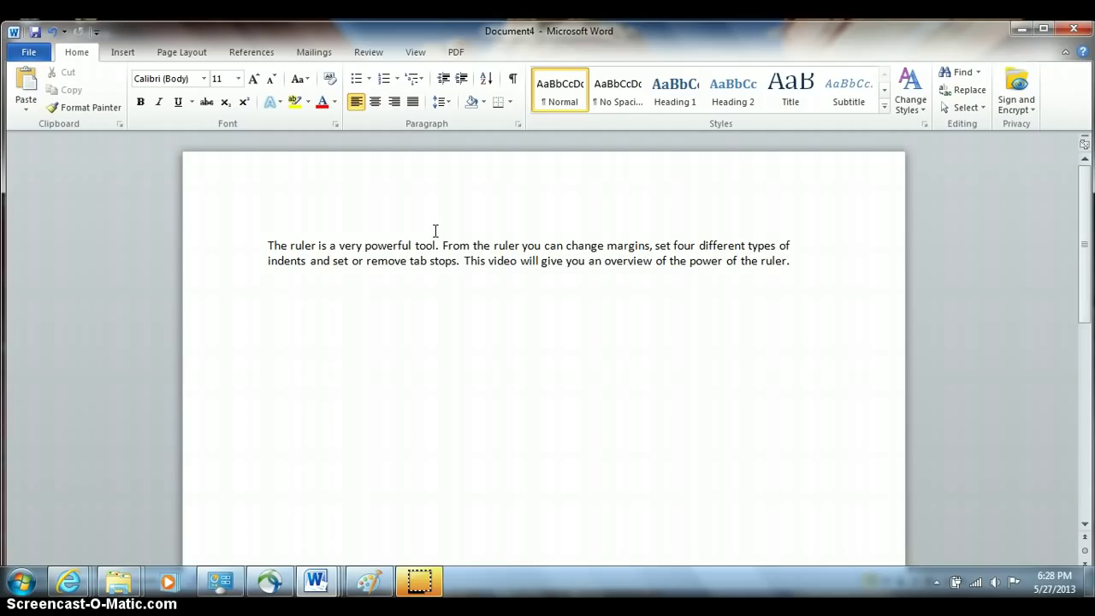
- Turn on the horizontal and vertical rulers, ending with the View Ruler button on
left_click(417, 53)
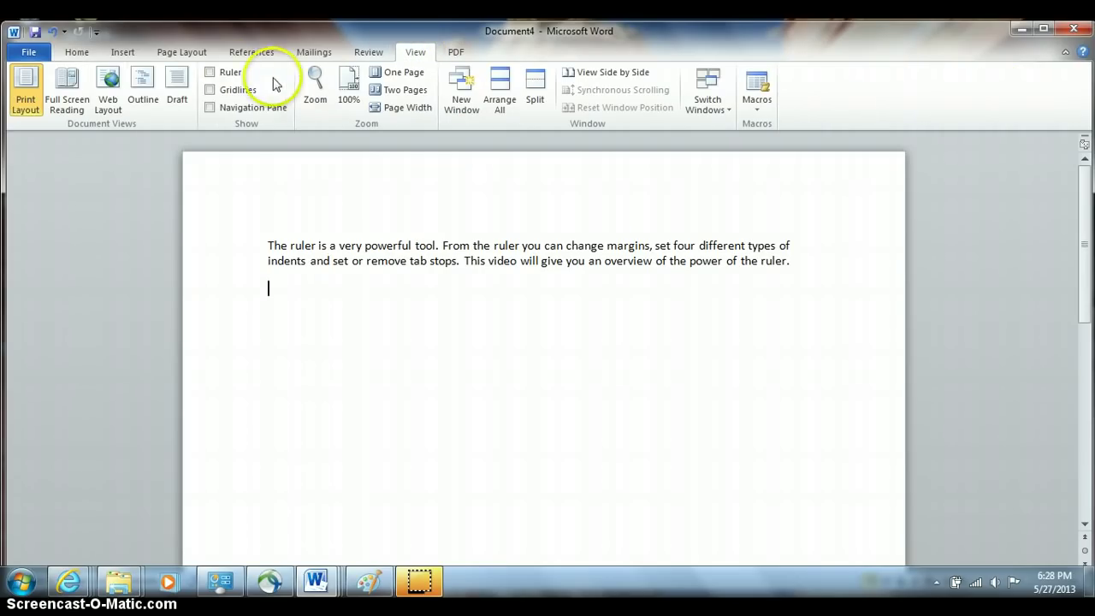
left_click(210, 73)
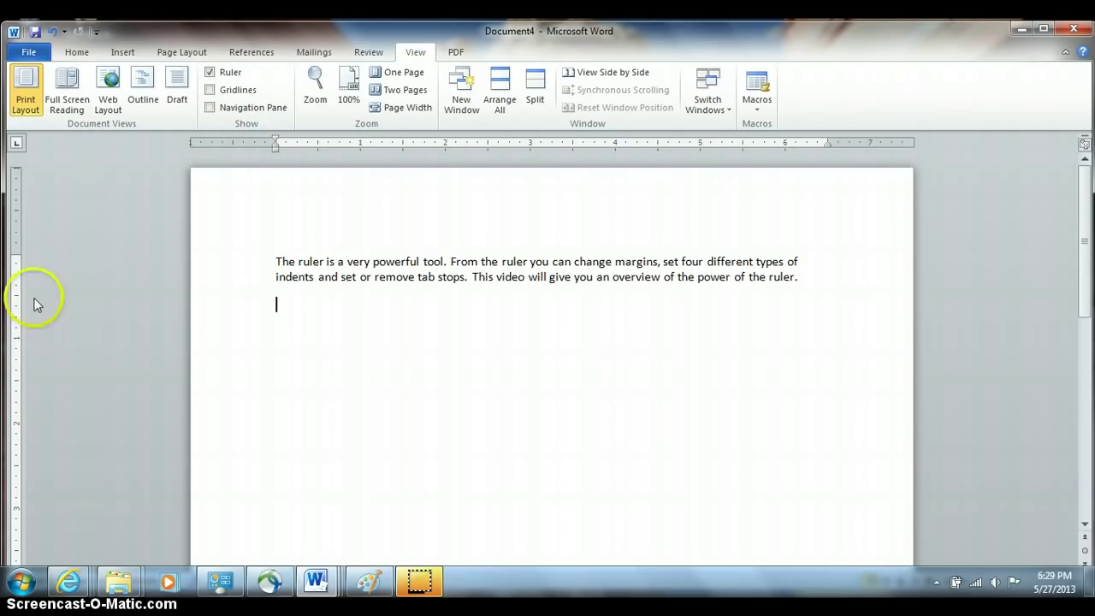
left_click(209, 74)
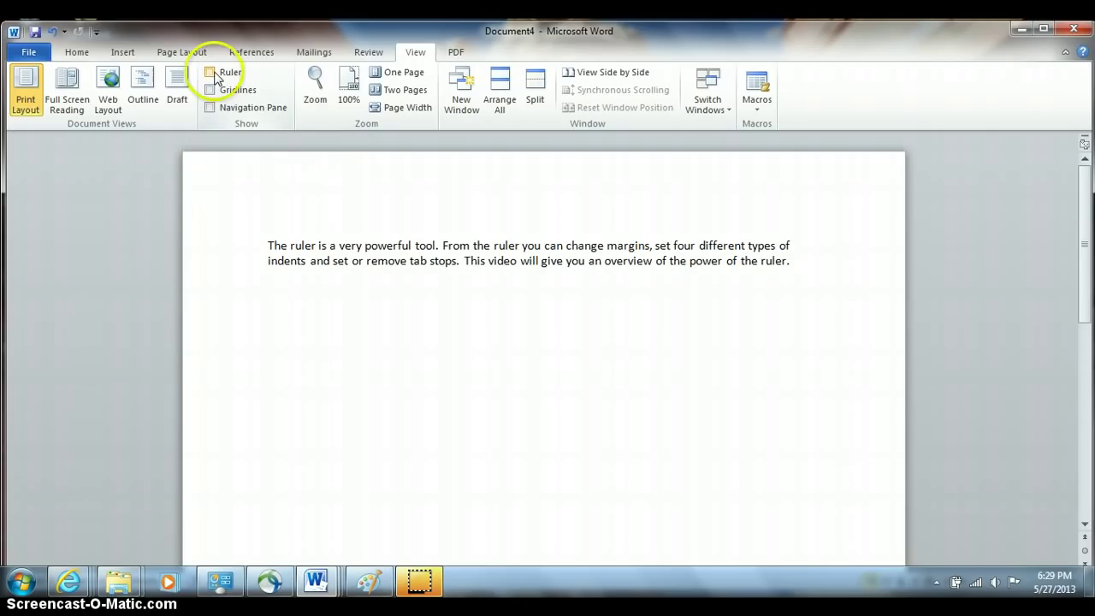
left_click(77, 51)
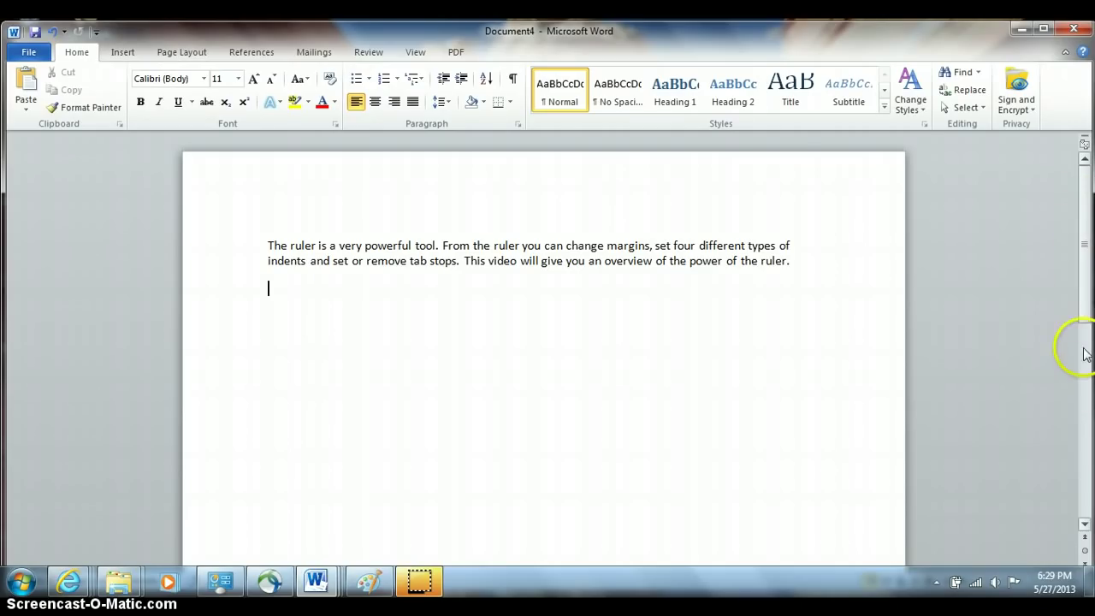
left_click(1085, 147)
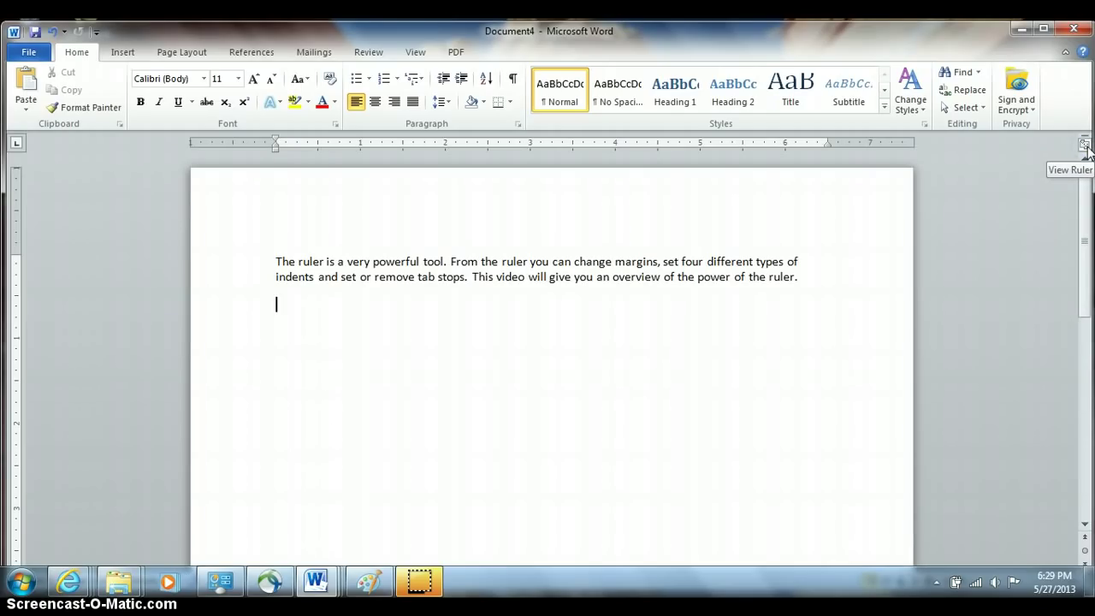
left_click(1085, 147)
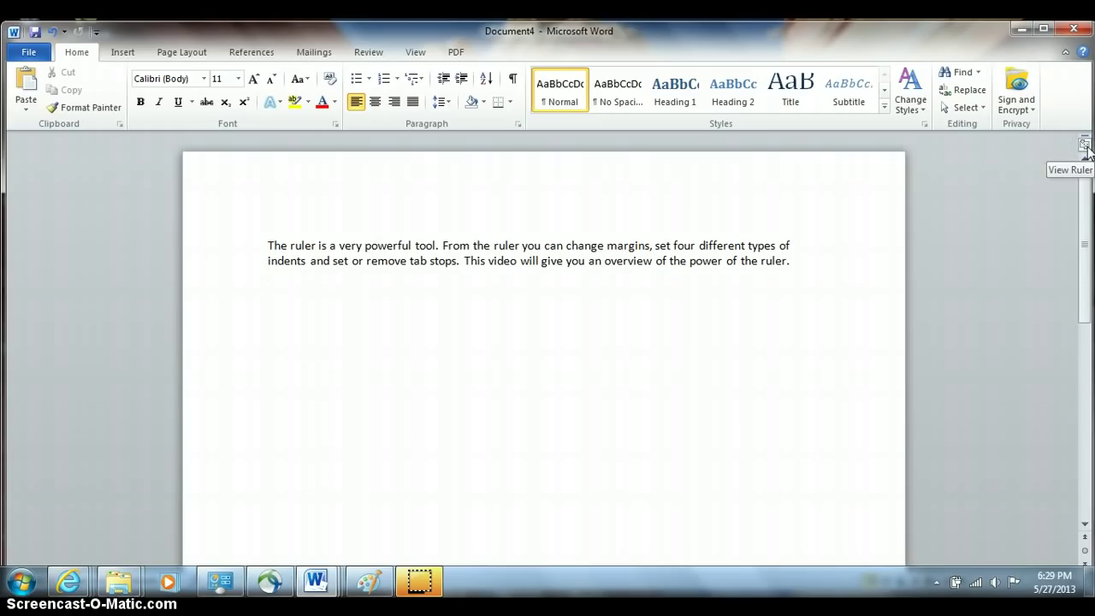
left_click(1084, 147)
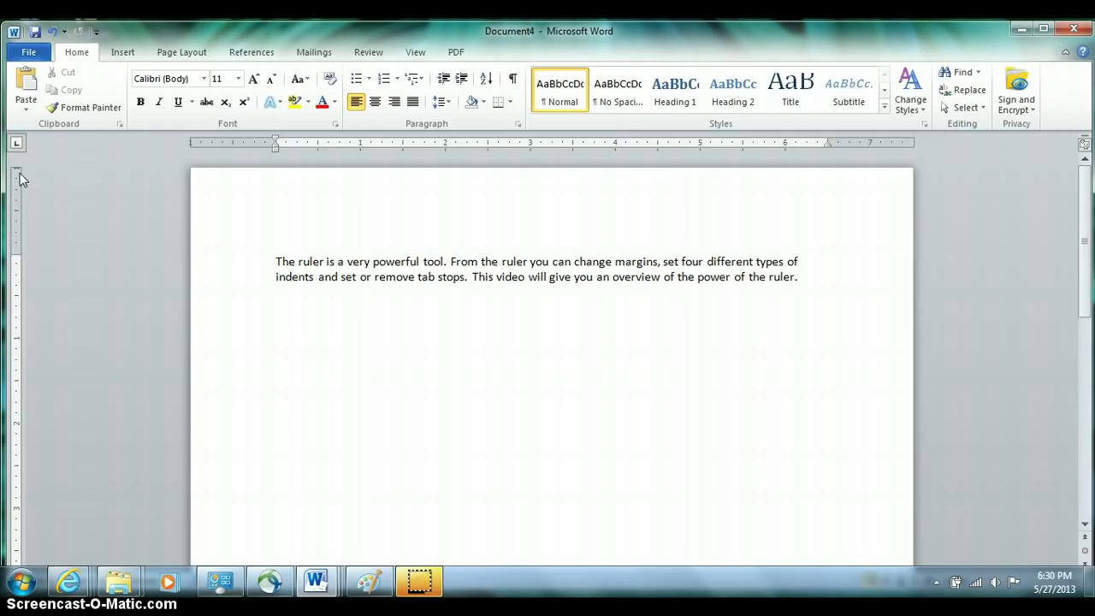
mouse_move(19, 173)
left_mouse_down()
mouse_move(20, 231)
mouse_move(23, 190)
left_mouse_up()
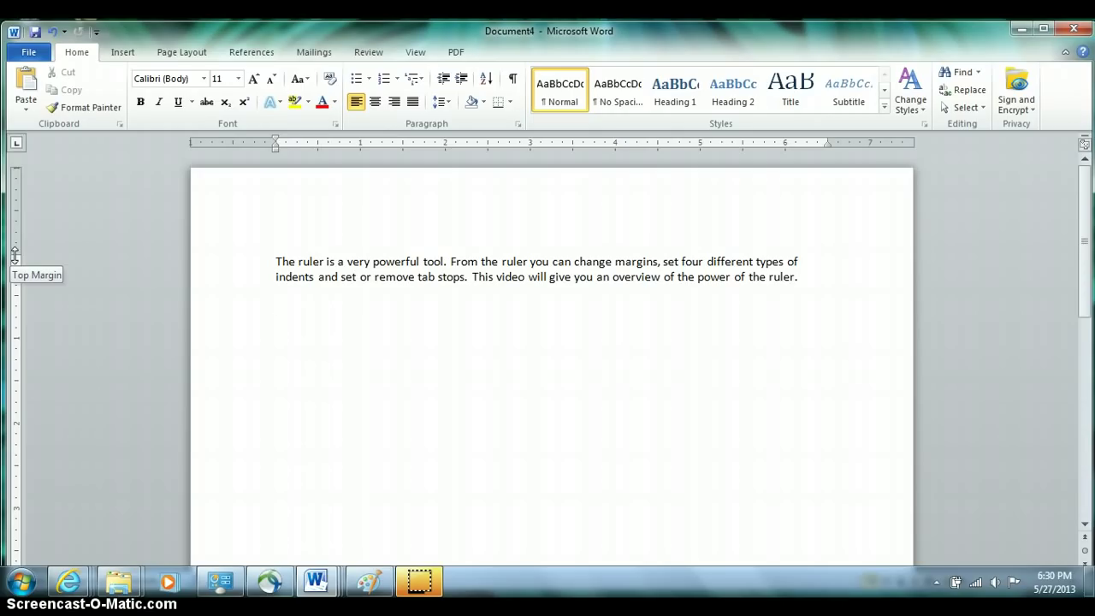
left_click_drag(15, 254, 14, 313)
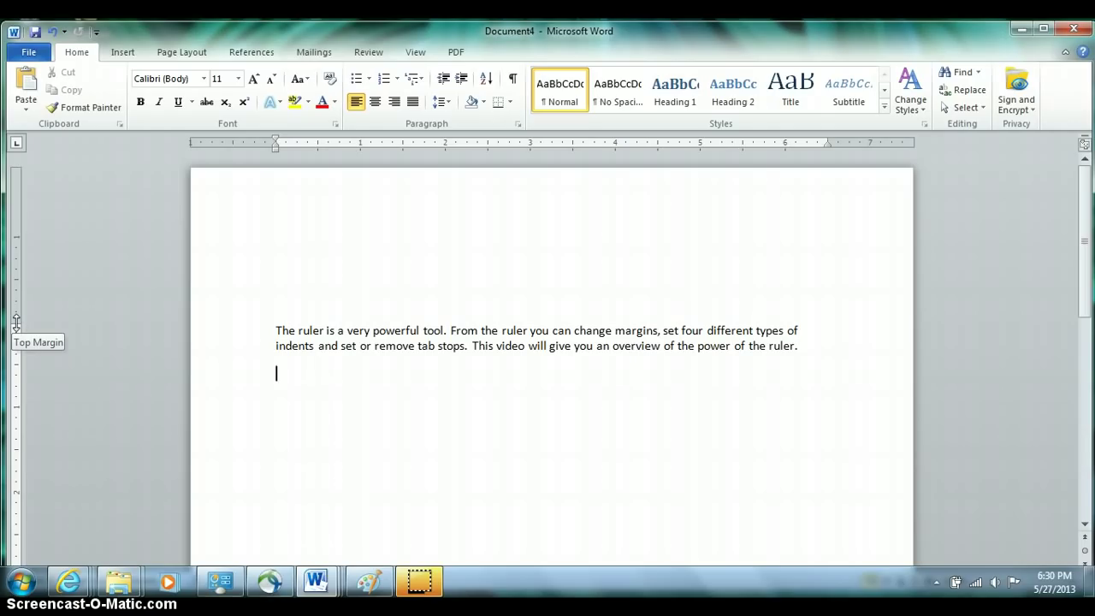
mouse_move(16, 322)
left_mouse_down()
mouse_move(16, 239)
mouse_move(15, 322)
mouse_move(16, 254)
left_mouse_up()
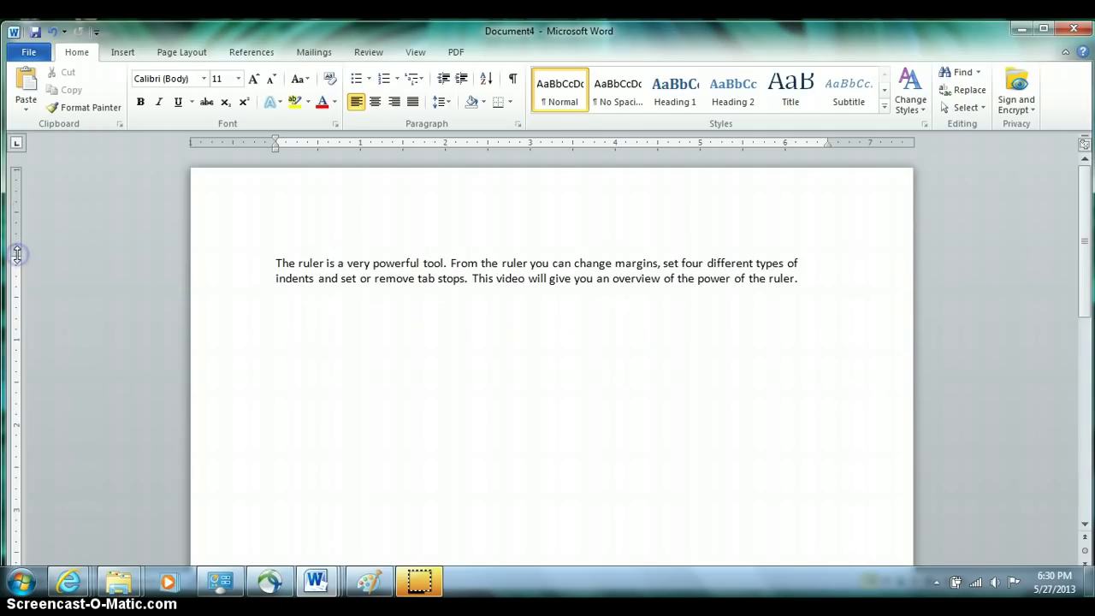
scroll(19, 291, "down", 10)
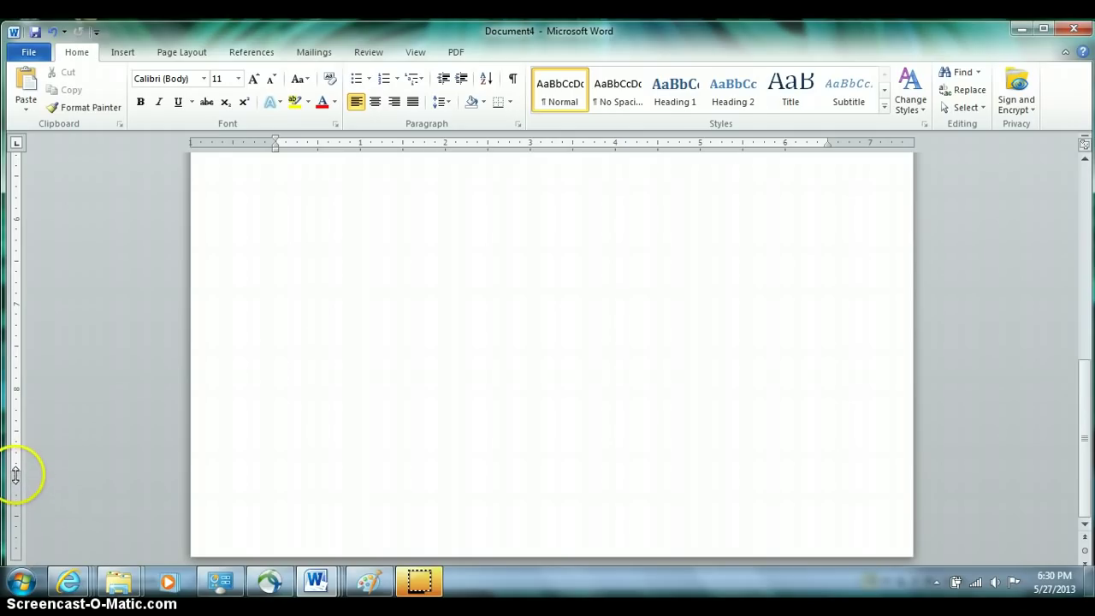
left_click_drag(15, 466, 17, 430)
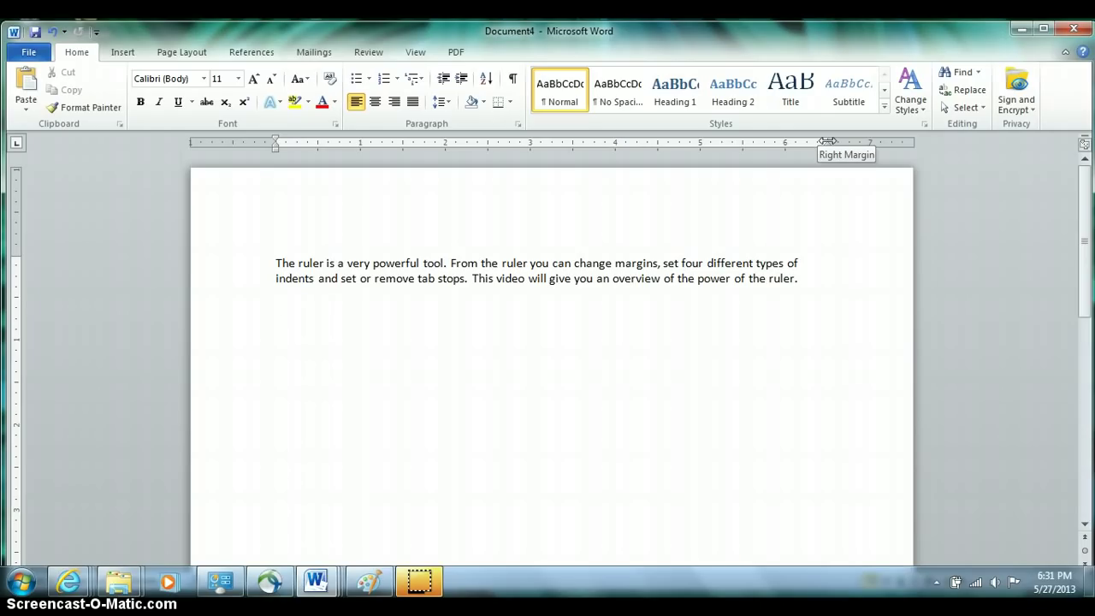
- Pull the right margin in and move the left margin to about 1.14 inches
mouse_move(827, 141)
left_mouse_down()
mouse_move(642, 142)
mouse_move(858, 143)
mouse_move(723, 143)
mouse_move(831, 143)
mouse_move(742, 150)
left_mouse_up()
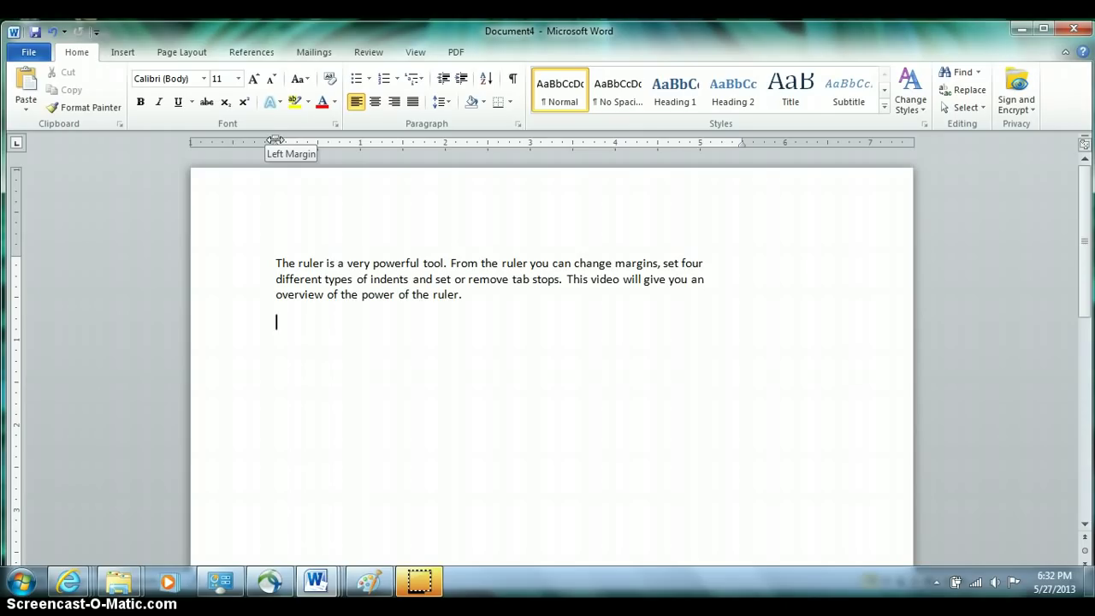
mouse_move(275, 139)
left_mouse_down()
mouse_move(462, 146)
mouse_move(237, 142)
mouse_move(415, 146)
mouse_move(279, 144)
left_mouse_up()
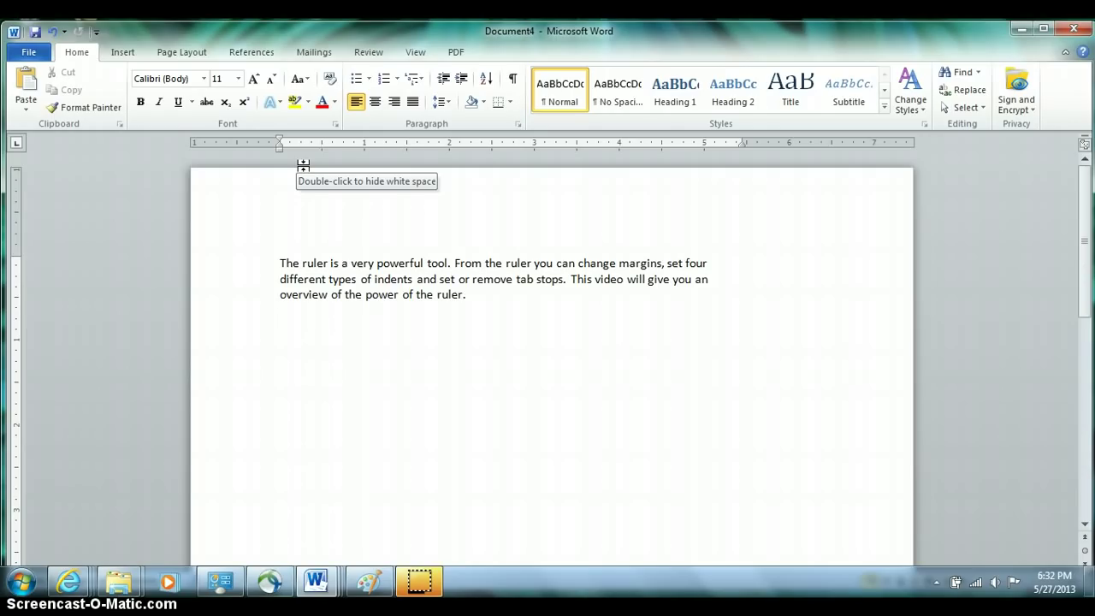
- Reset the page to the Normal 1-inch margin preset from Page Layout
left_click(195, 54)
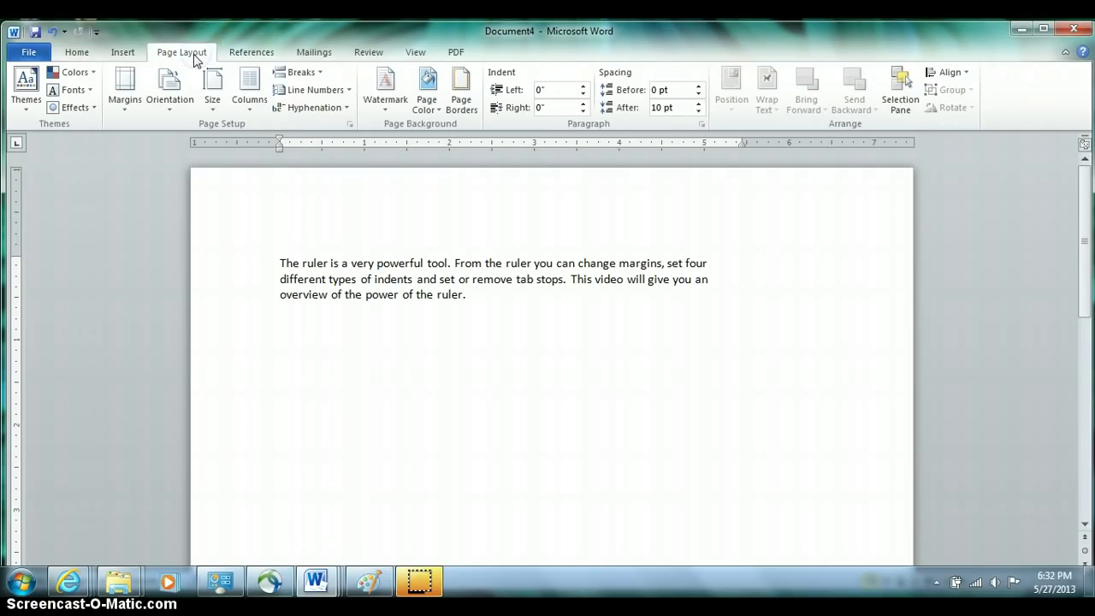
left_click(130, 113)
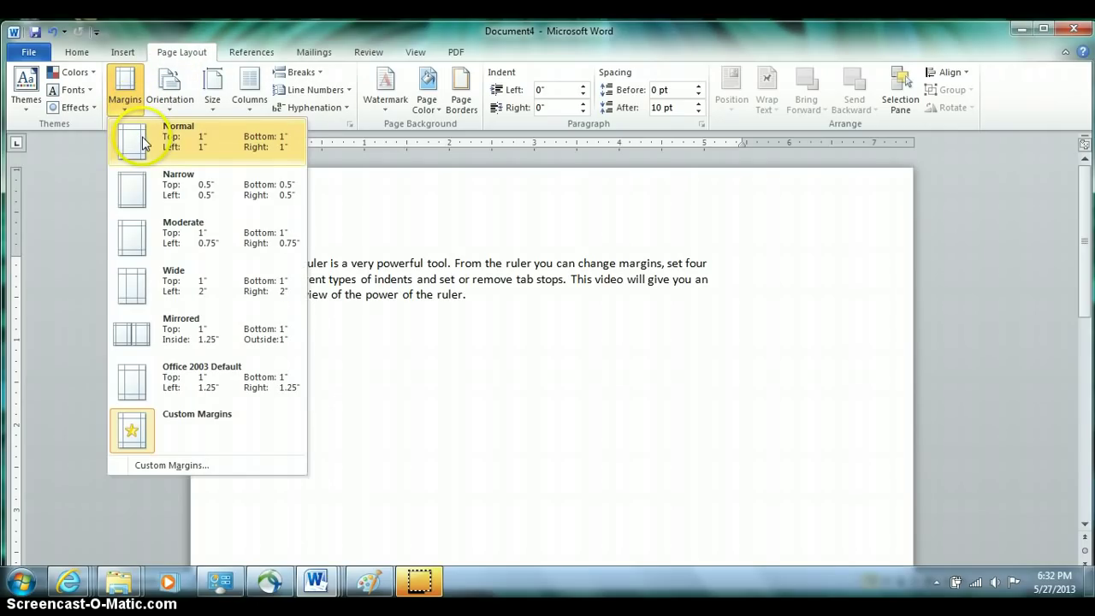
left_click(143, 144)
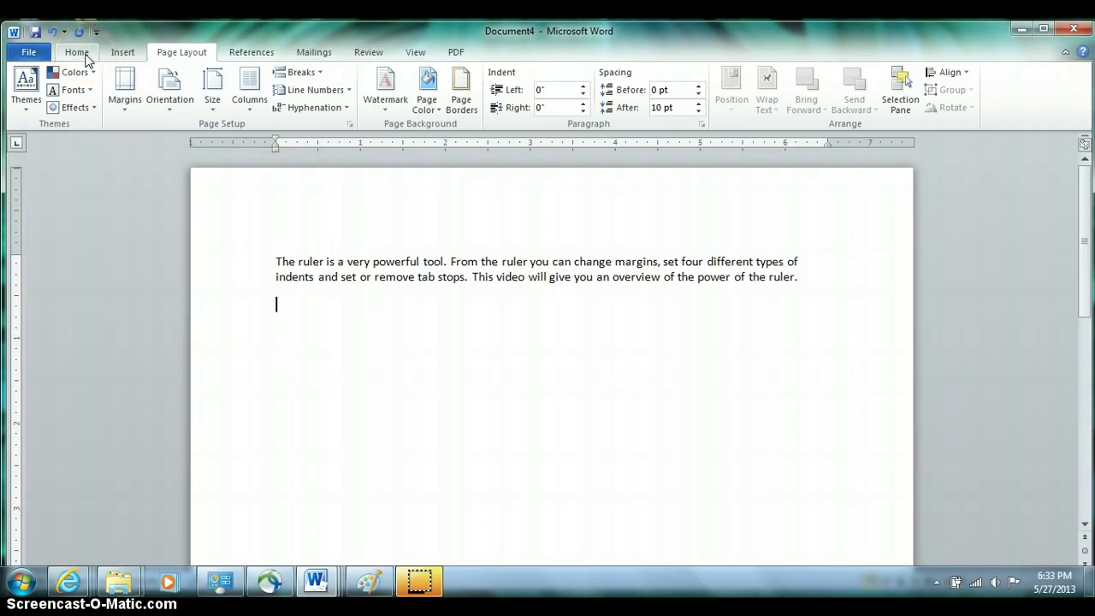
left_click(77, 53)
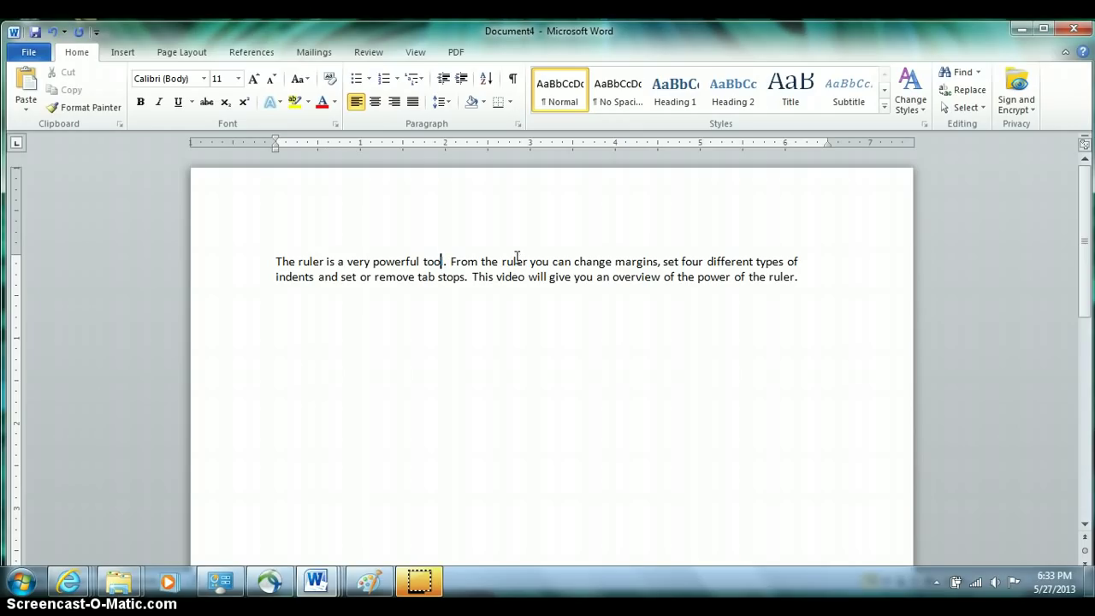
- Indent the paragraph four levels, then decrease it four levels back to the margin
left_click(464, 81)
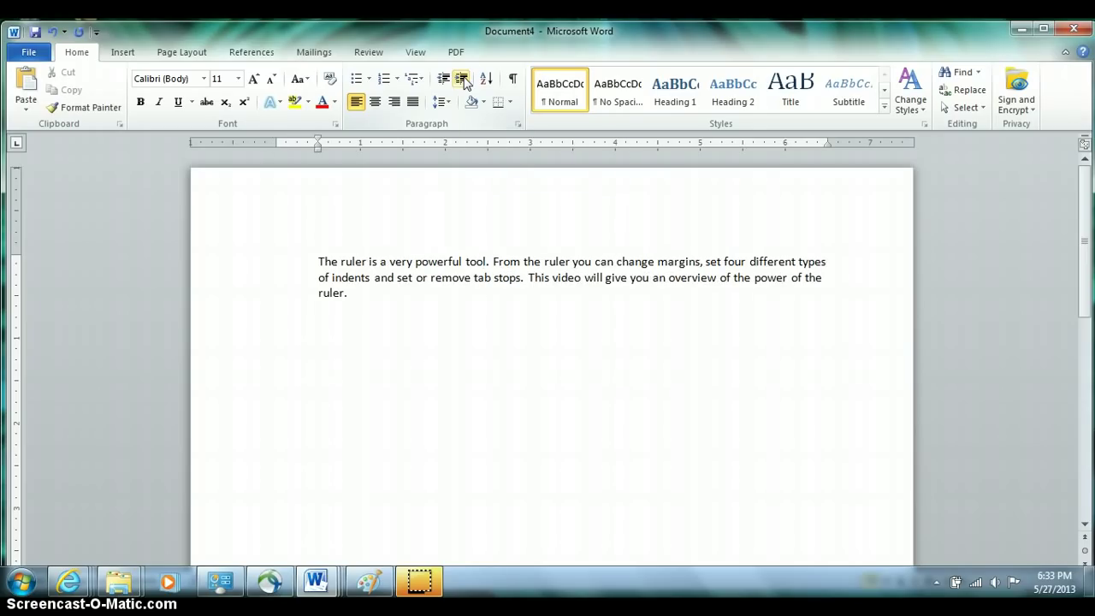
left_click(464, 82)
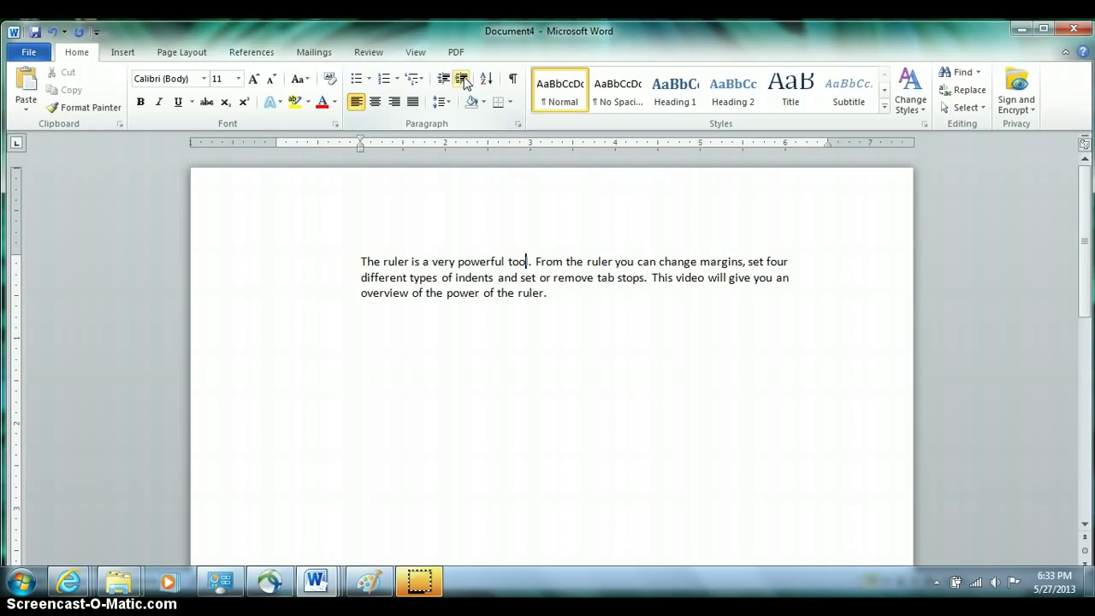
left_click(464, 81)
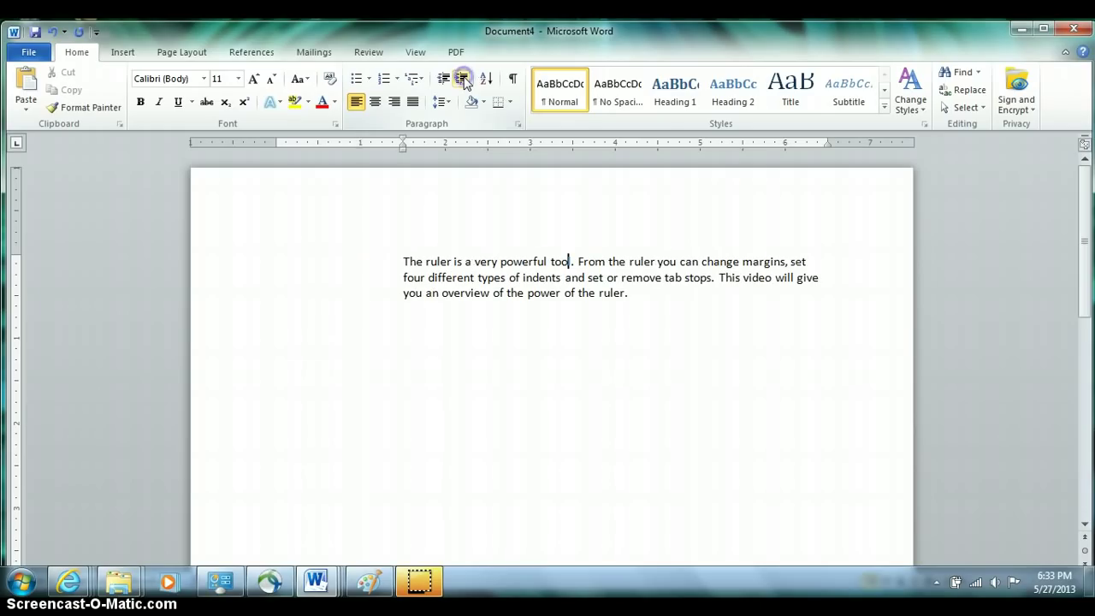
left_click(464, 81)
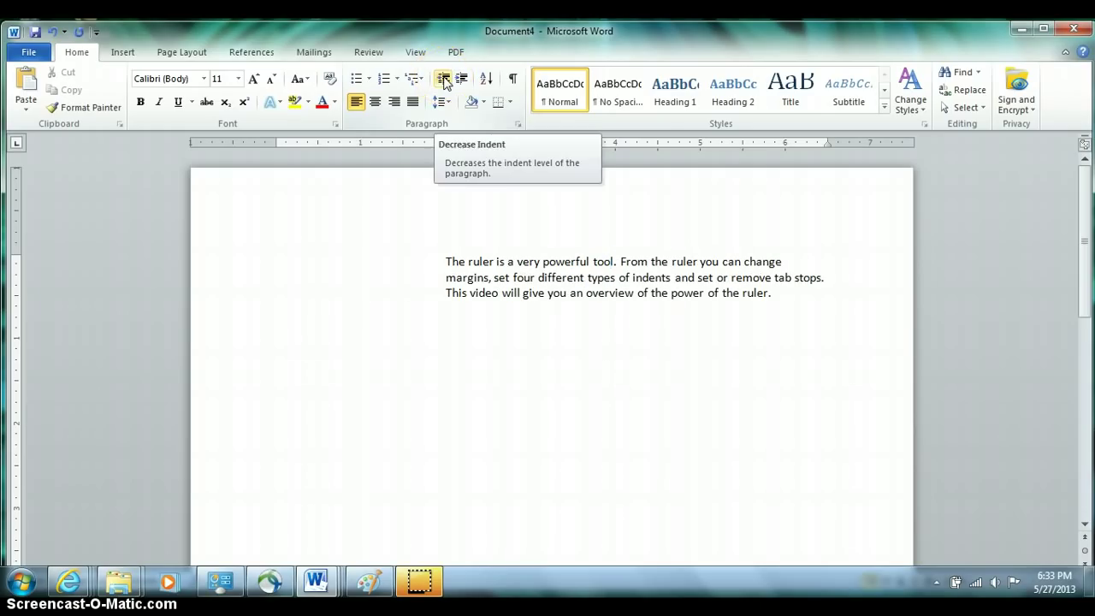
left_click(444, 82)
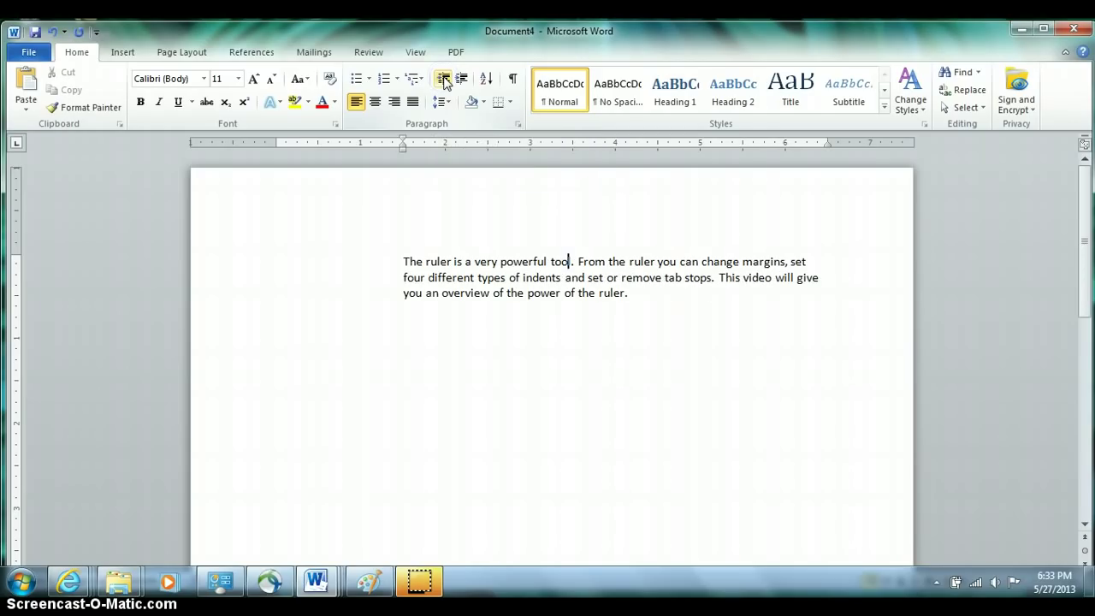
left_click(444, 81)
left_click(444, 81)
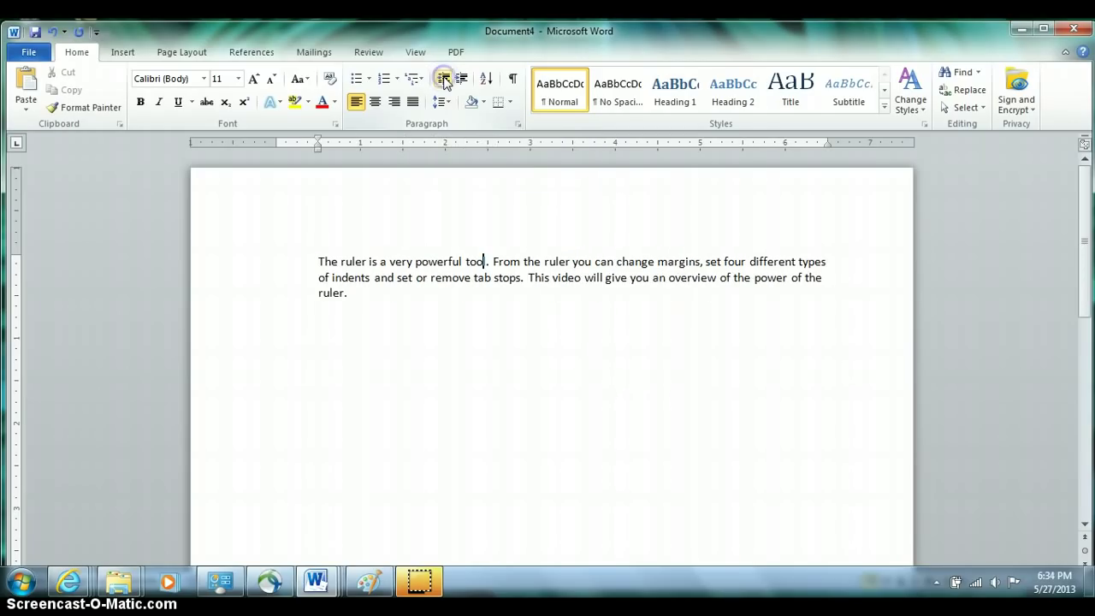
left_click(444, 81)
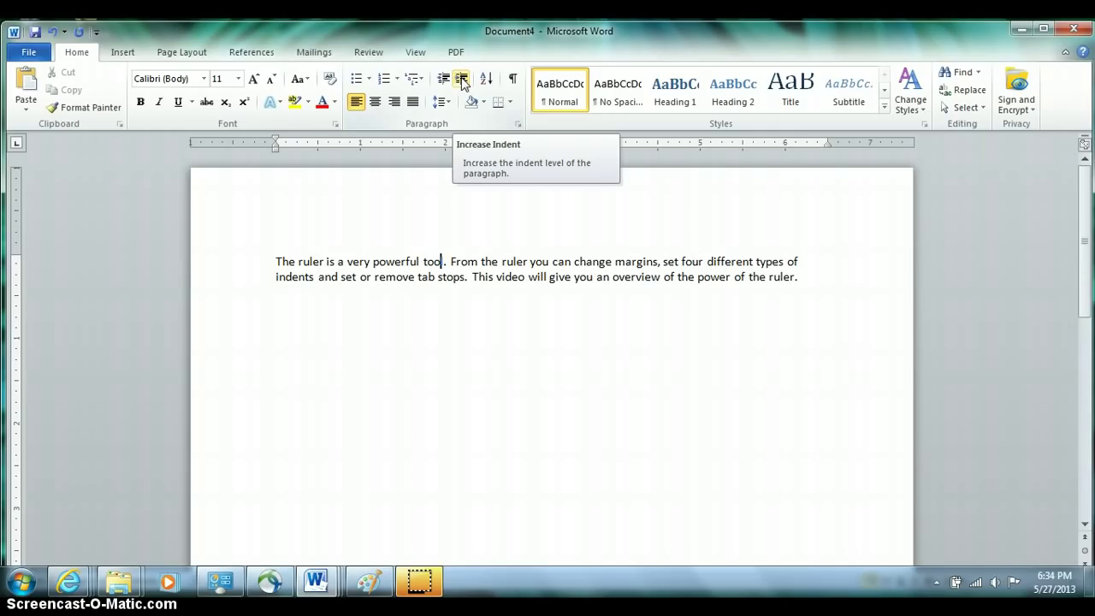
- Indent it five levels again, then decrease until it sits flush at the left margin
left_click(462, 81)
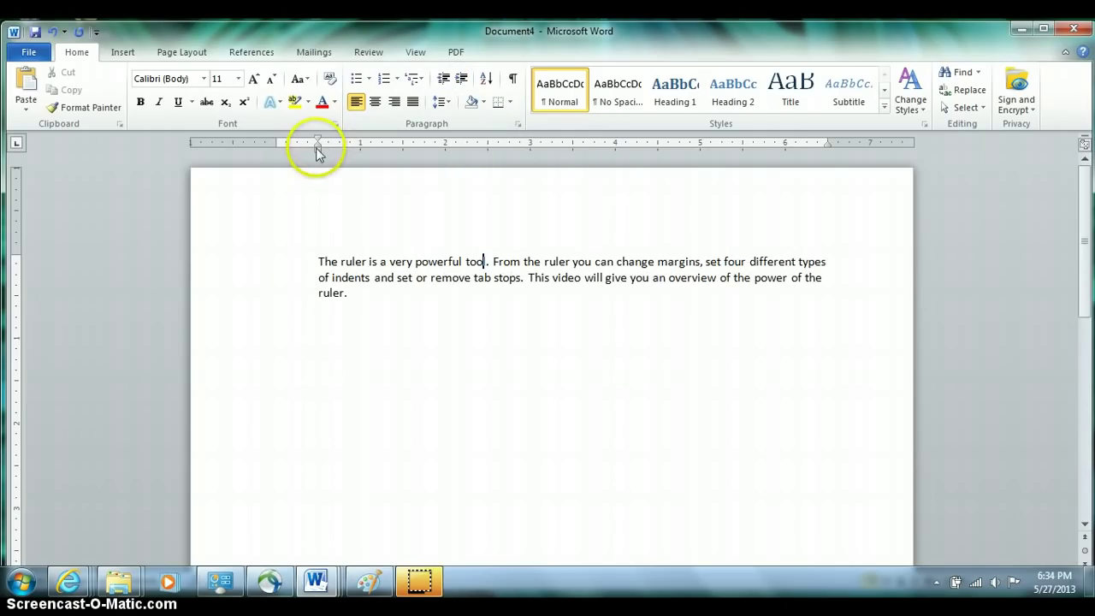
left_click(459, 81)
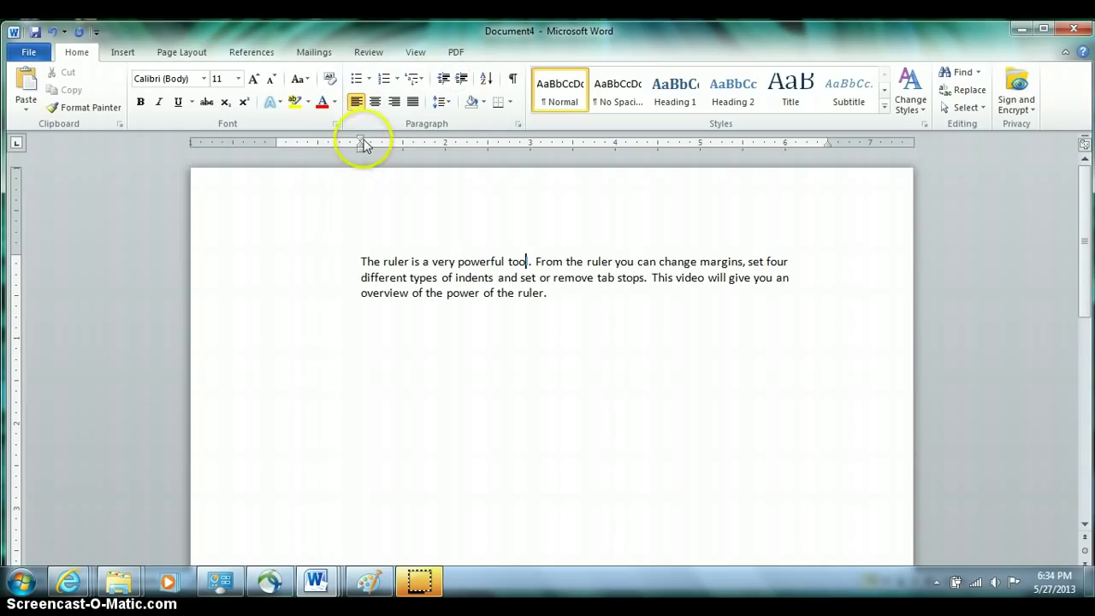
left_click(463, 80)
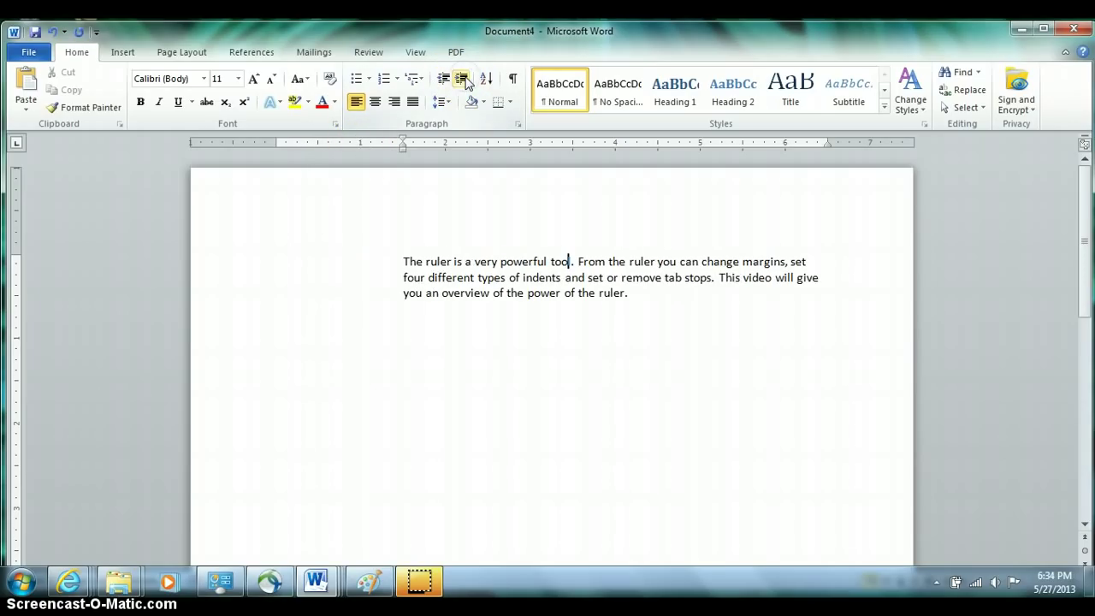
left_click(466, 81)
left_click(465, 81)
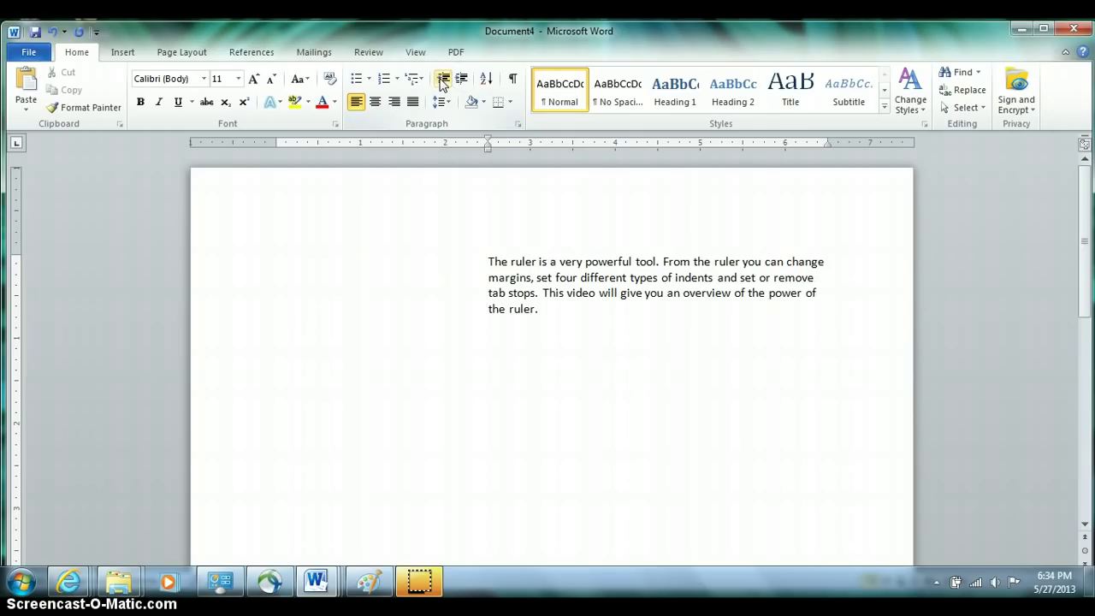
left_click(441, 79)
left_click(441, 79)
left_click(442, 80)
left_click(441, 79)
left_click(441, 80)
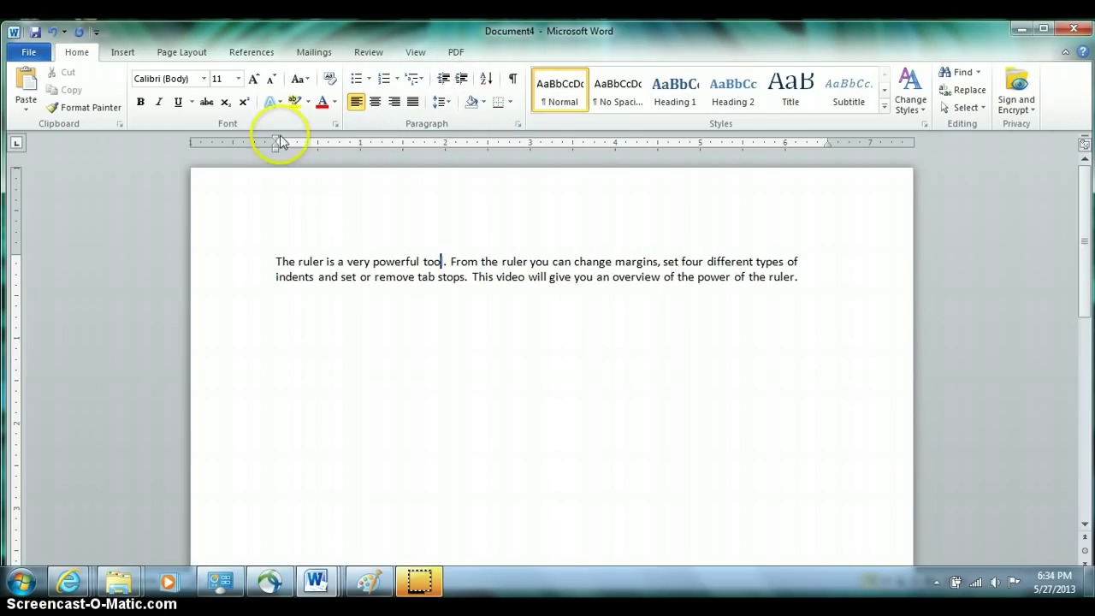
- Give the paragraph a 0.5-inch first-line indent using the ruler's First Line Indent marker
left_click(345, 289)
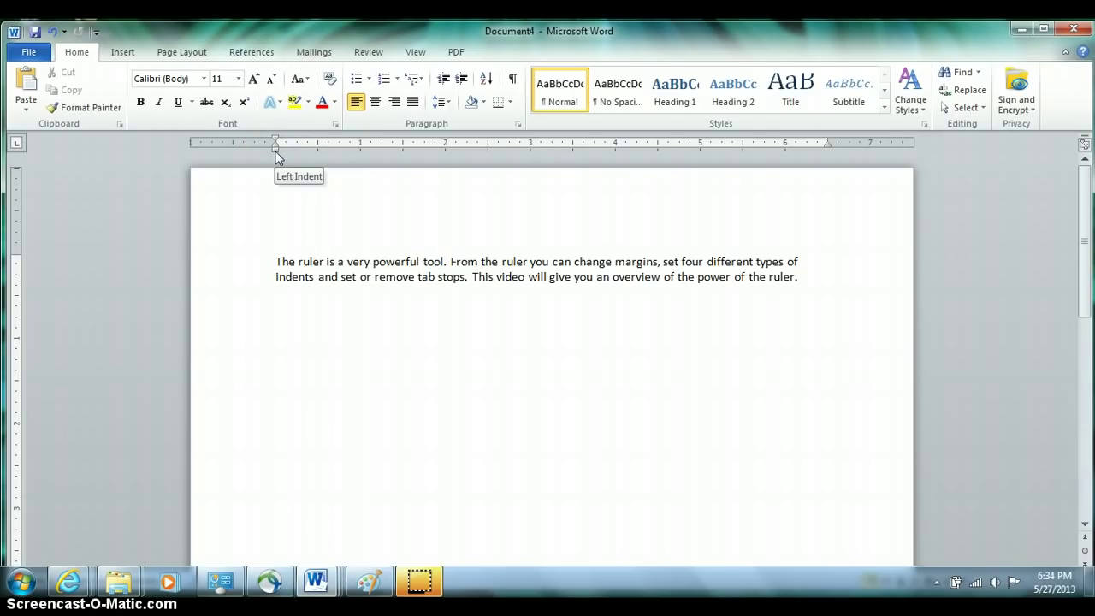
mouse_move(276, 152)
left_mouse_down()
mouse_move(340, 150)
mouse_move(276, 151)
left_mouse_up()
left_click_drag(277, 143, 318, 145)
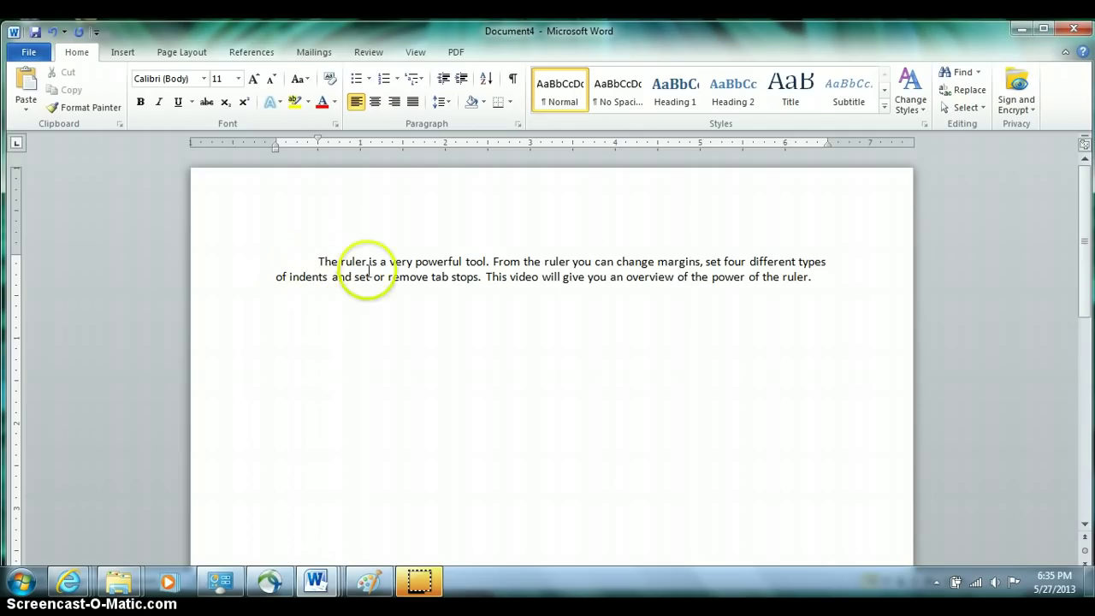
- Append a run of placeholder filler text after 'ruler.' and reset the first-line indent to 0
left_click(814, 276)
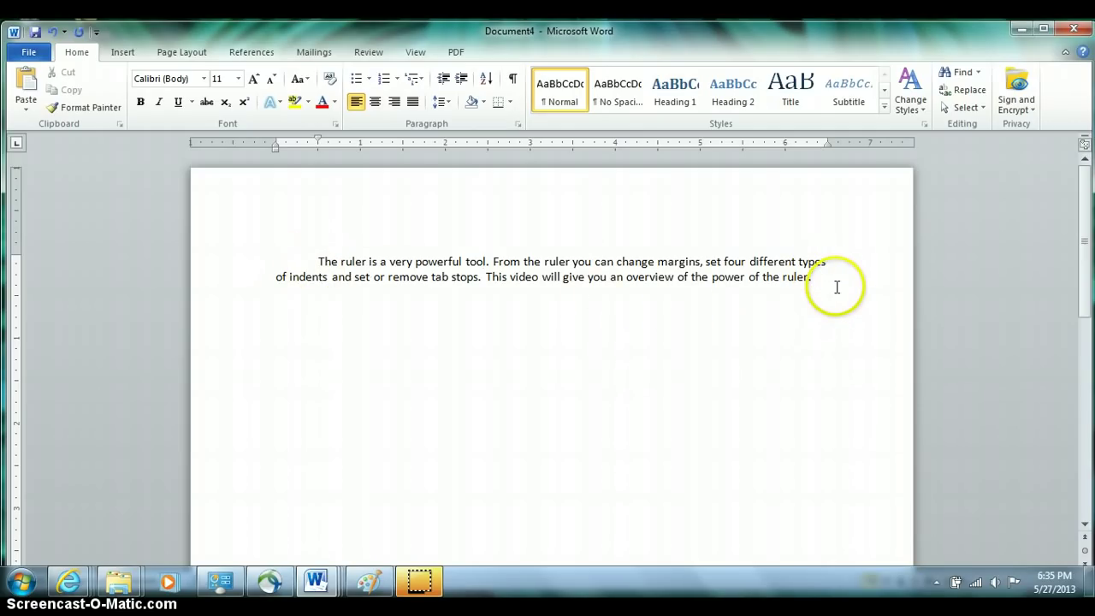
type("A;slkd fja;lsdkfj a;sldkfj a;lsdk")
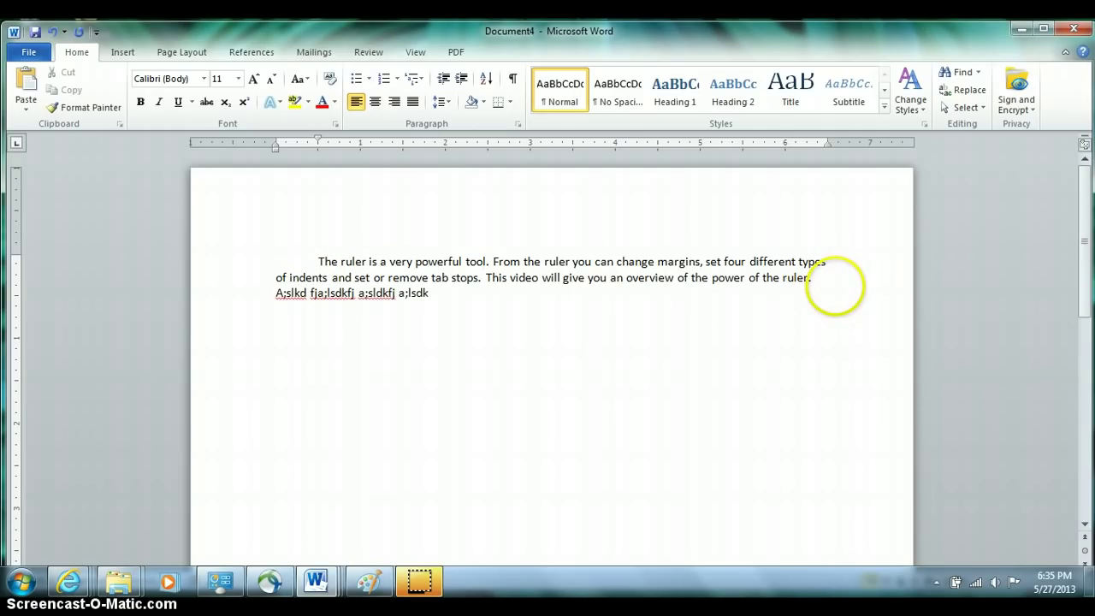
type(" fjas;ldkfj as;ldfjk as;ldk fja;lskd fj")
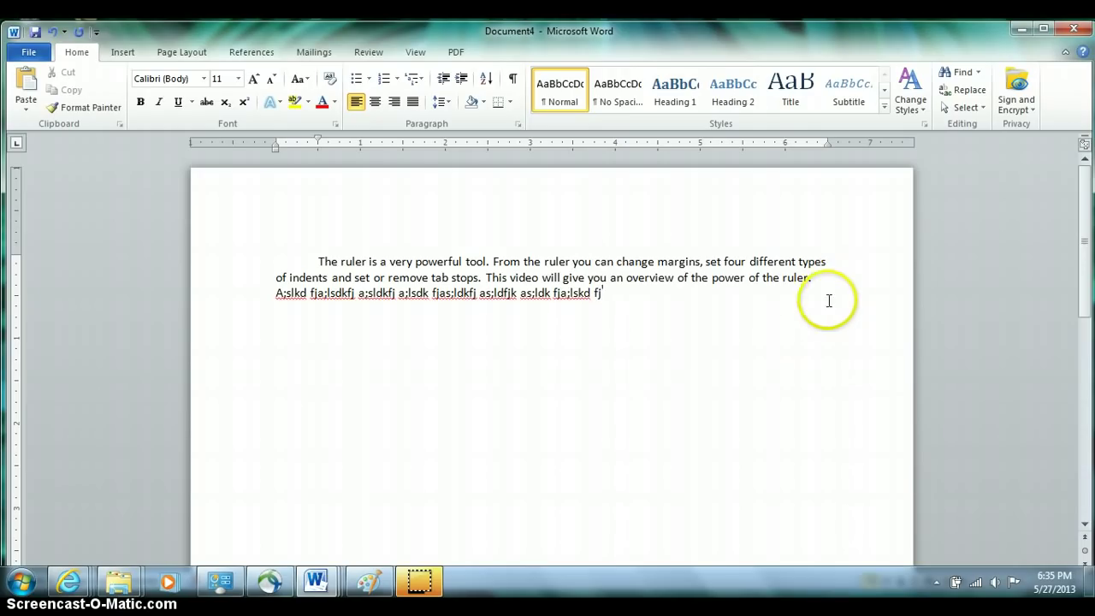
mouse_move(326, 259)
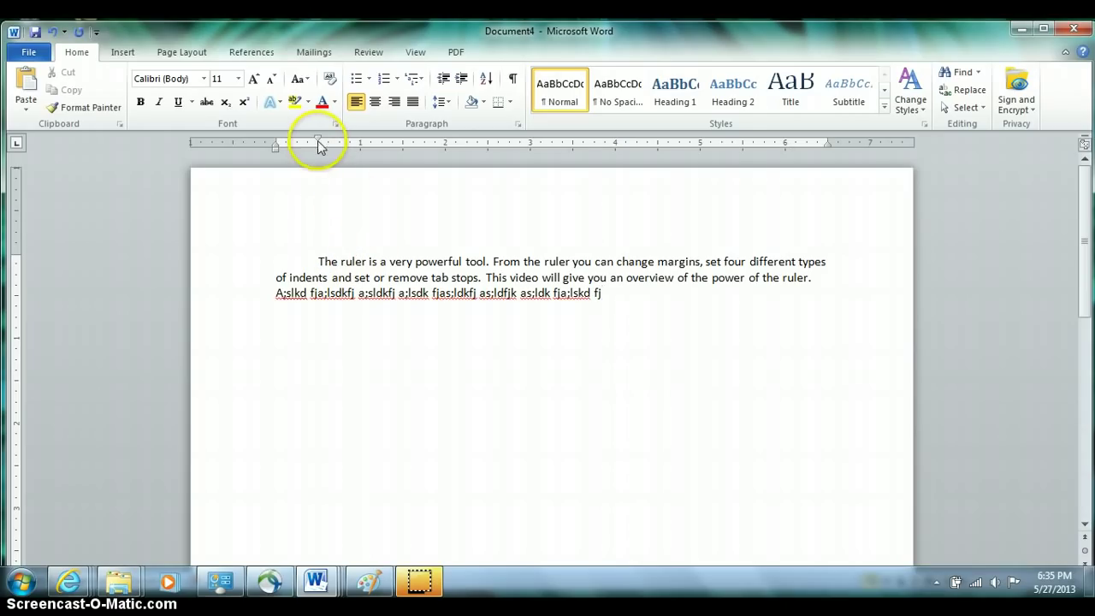
left_click_drag(318, 143, 297, 148)
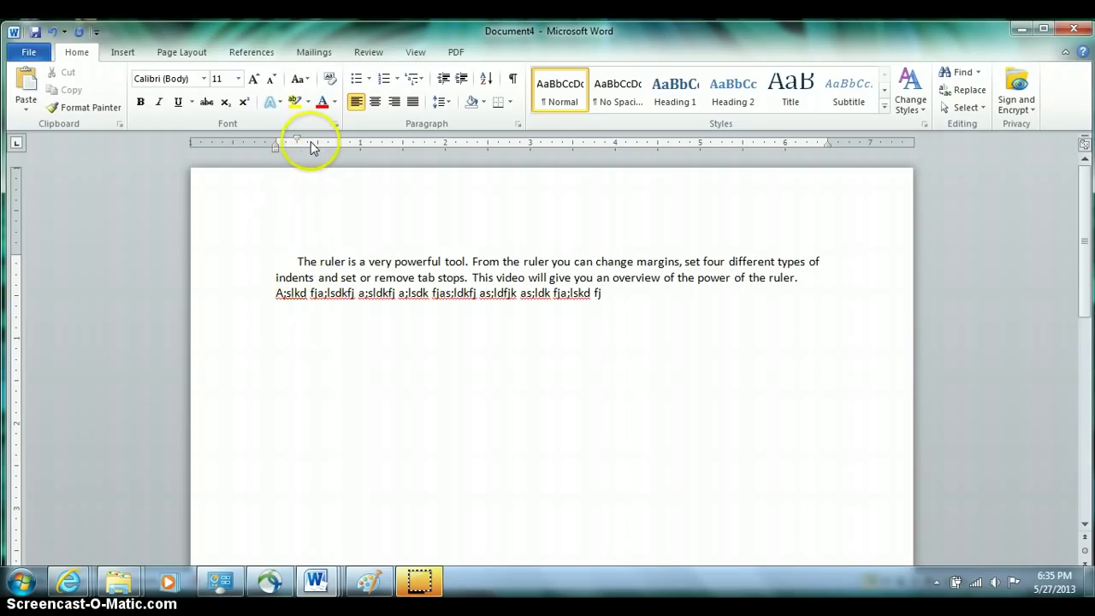
left_click_drag(296, 140, 275, 145)
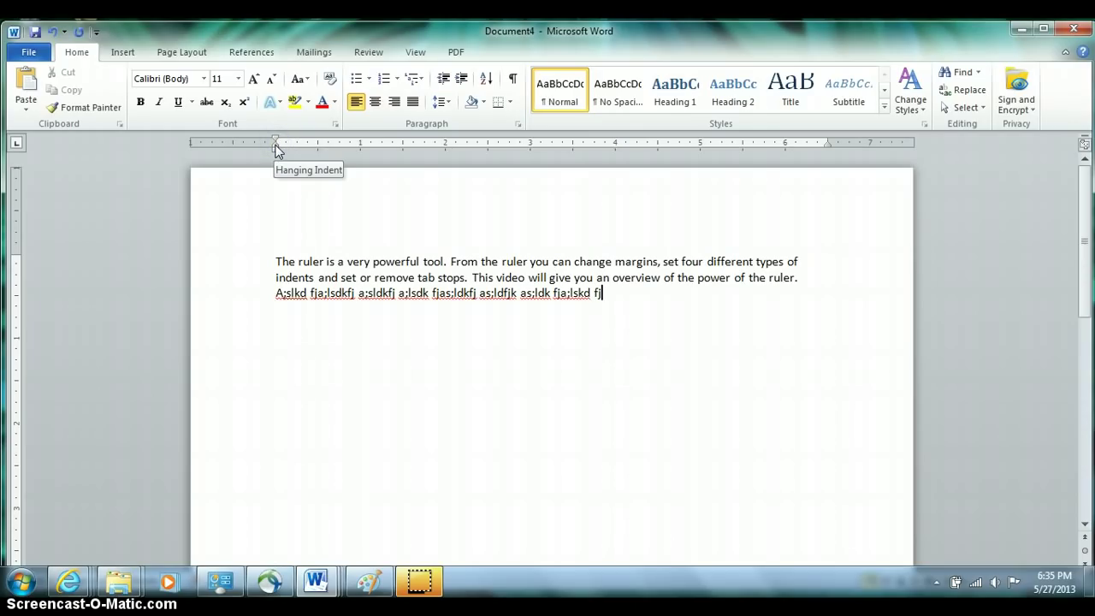
left_click_drag(276, 149, 318, 147)
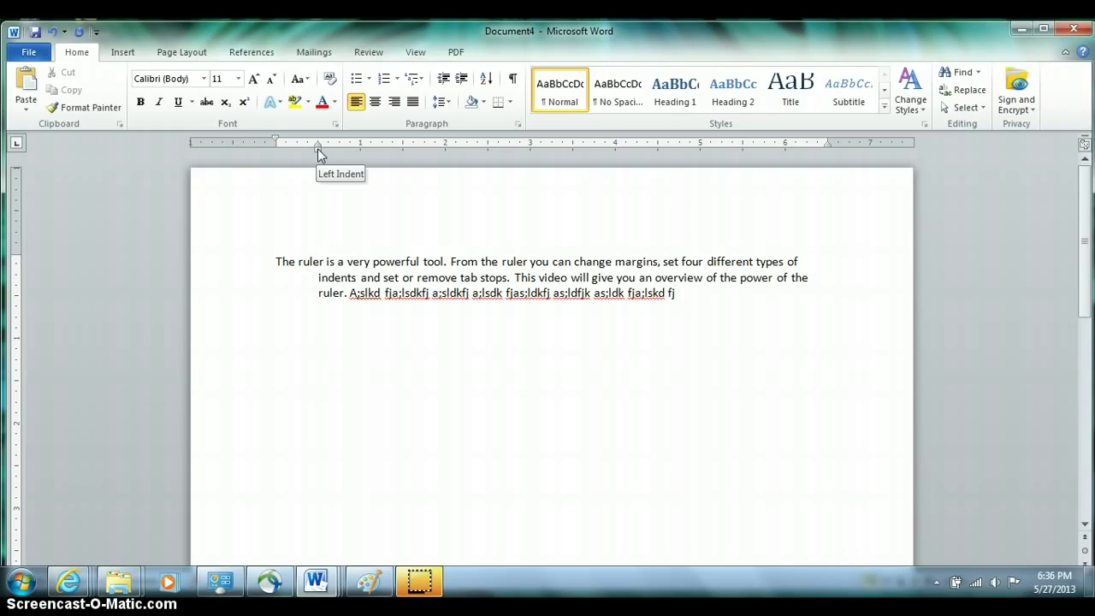
left_click(318, 147)
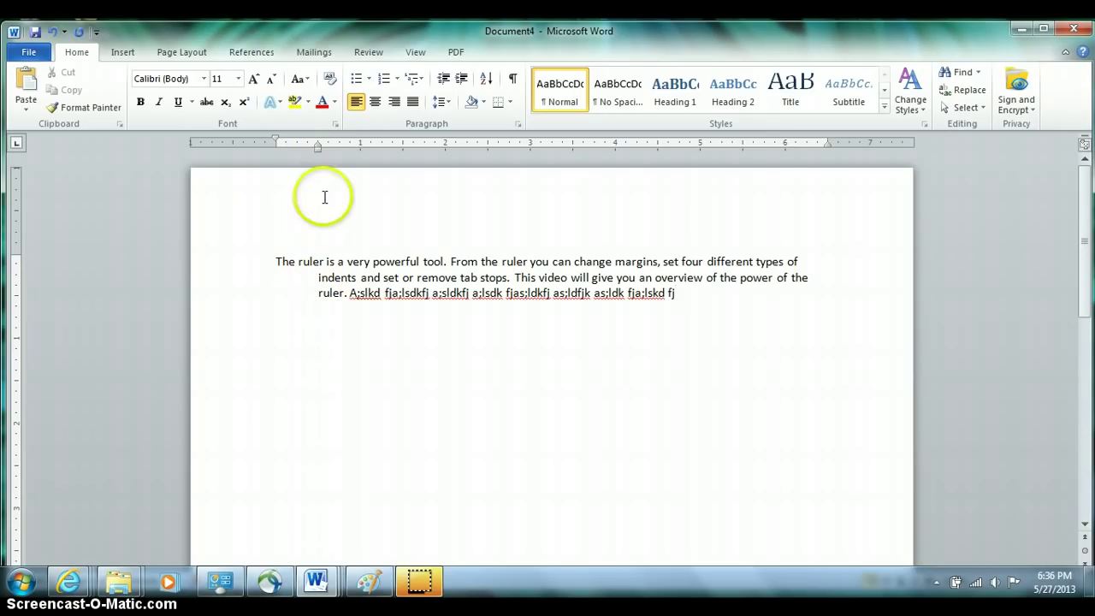
left_click_drag(317, 151, 361, 154)
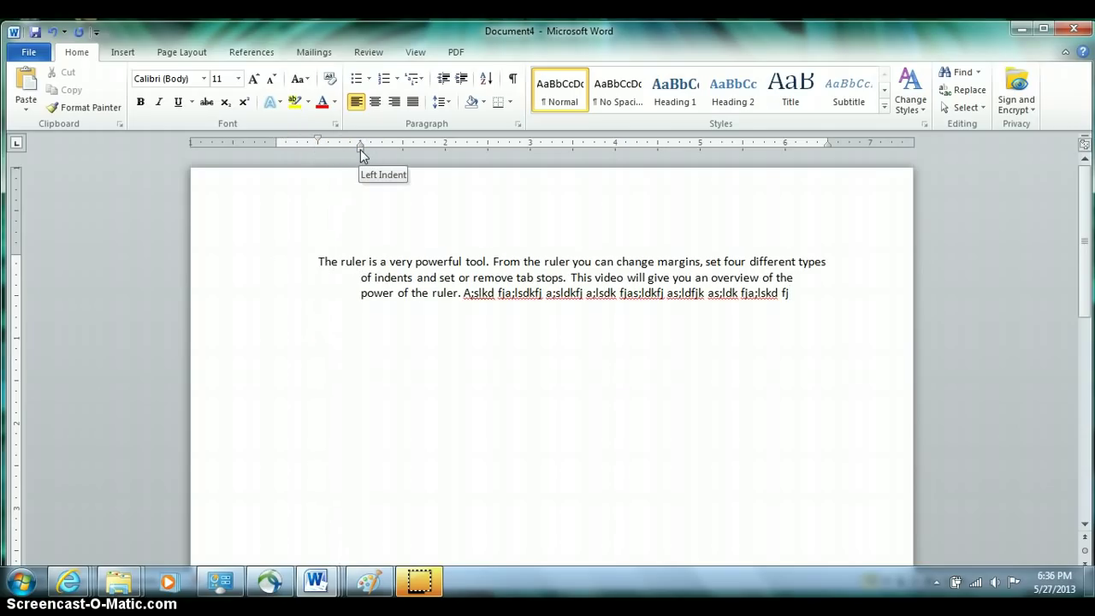
mouse_move(361, 149)
left_mouse_down()
mouse_move(404, 152)
mouse_move(275, 147)
left_mouse_up()
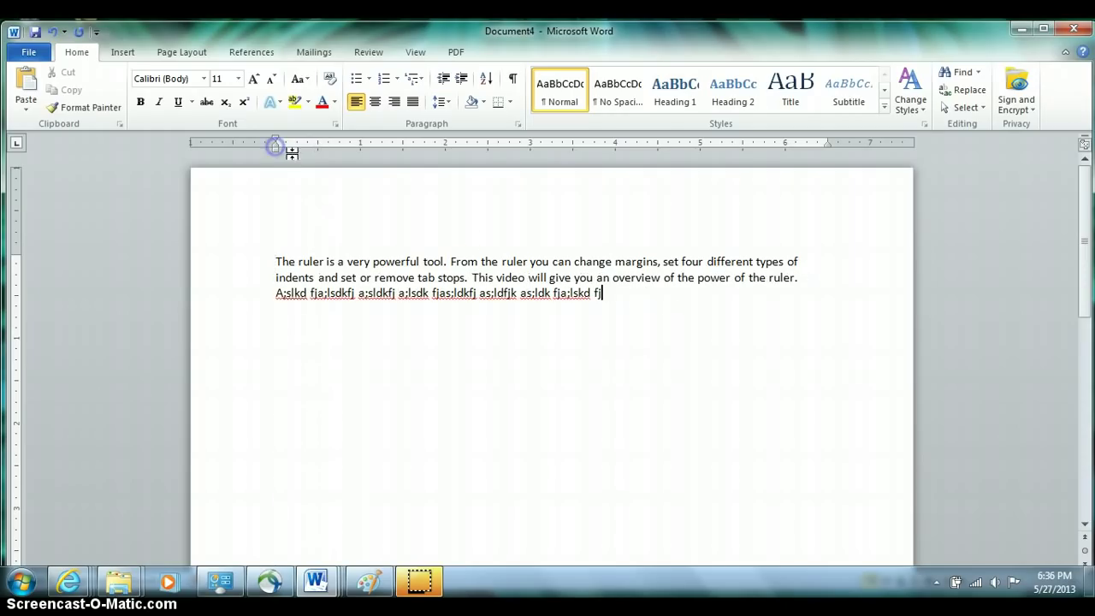
- Create a Dog, Cat, Fish bulleted list below the paragraph via '* dog' autoformatting
left_click(689, 320)
key("Return")
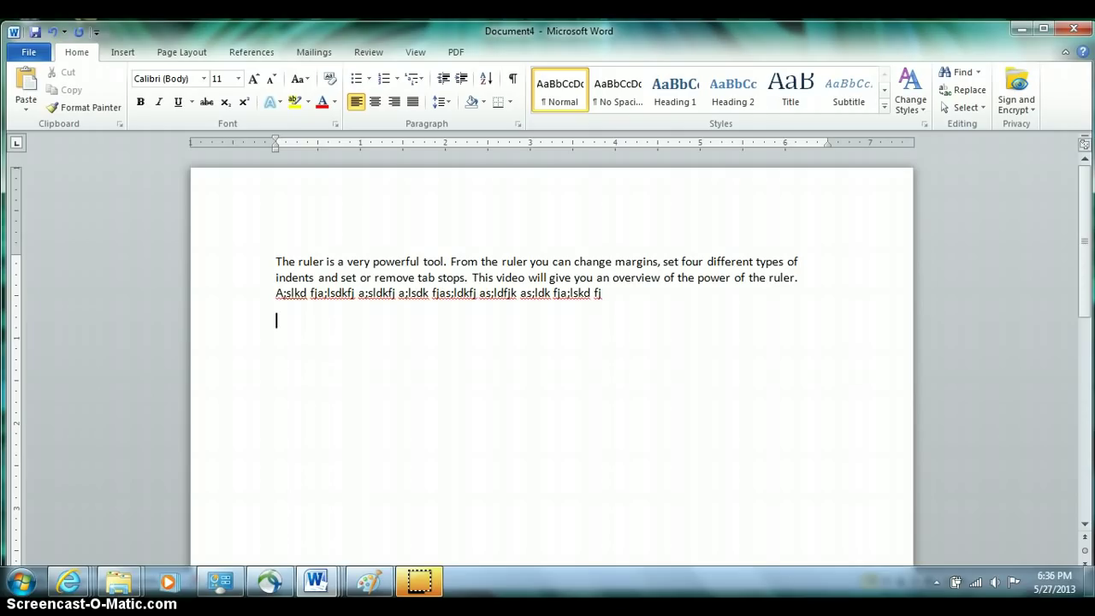
type("* dog")
key("Return")
type("Cat ")
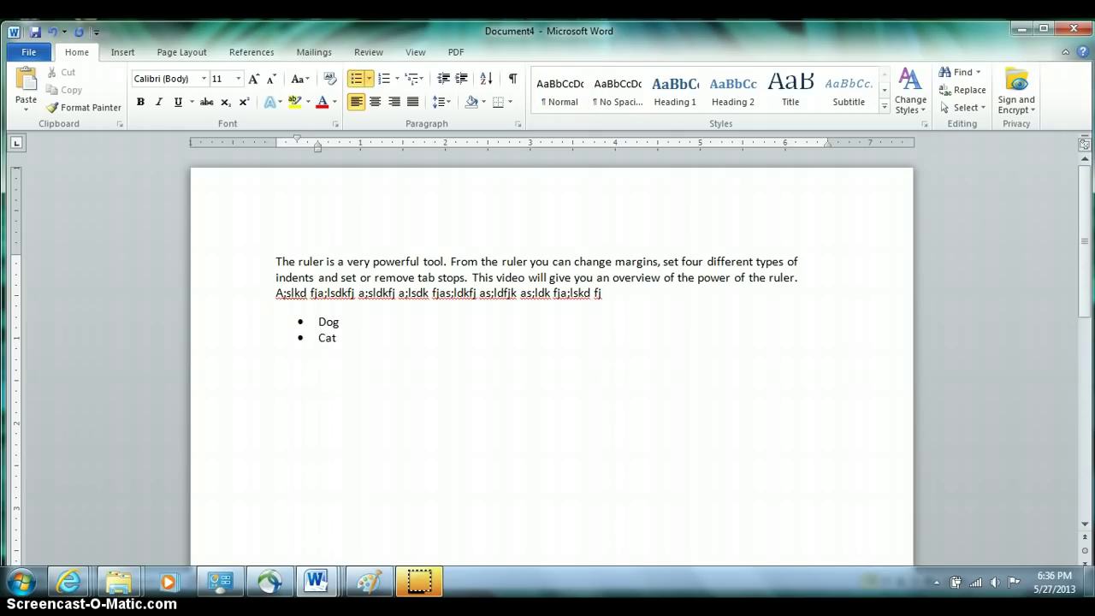
type("Fish")
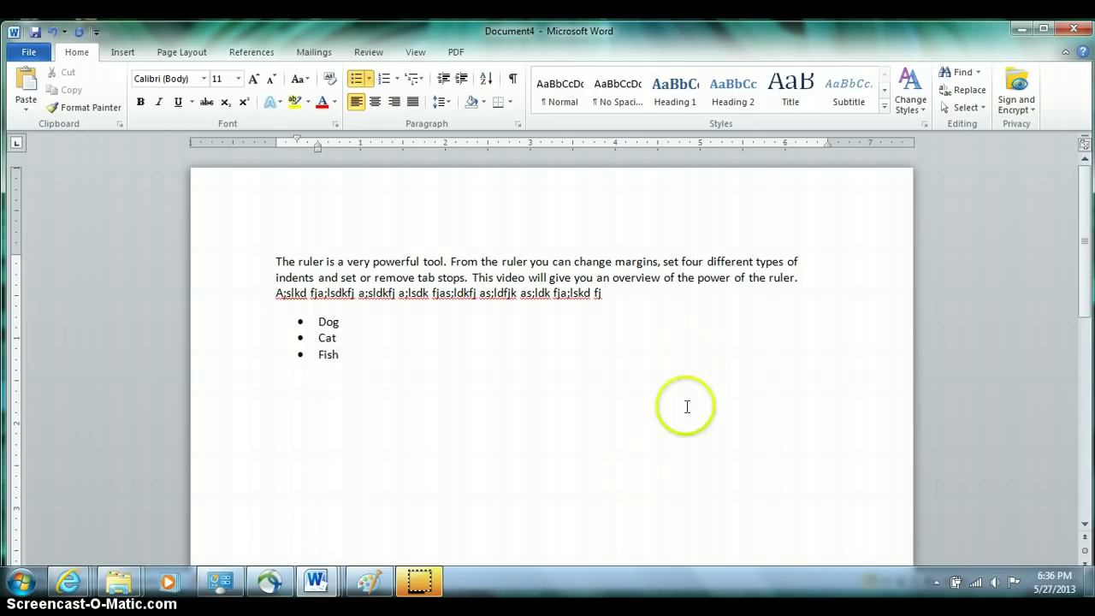
- Select the list and drag the Hanging Indent marker to pull its text closer to the bullets
left_click_drag(215, 325, 220, 347)
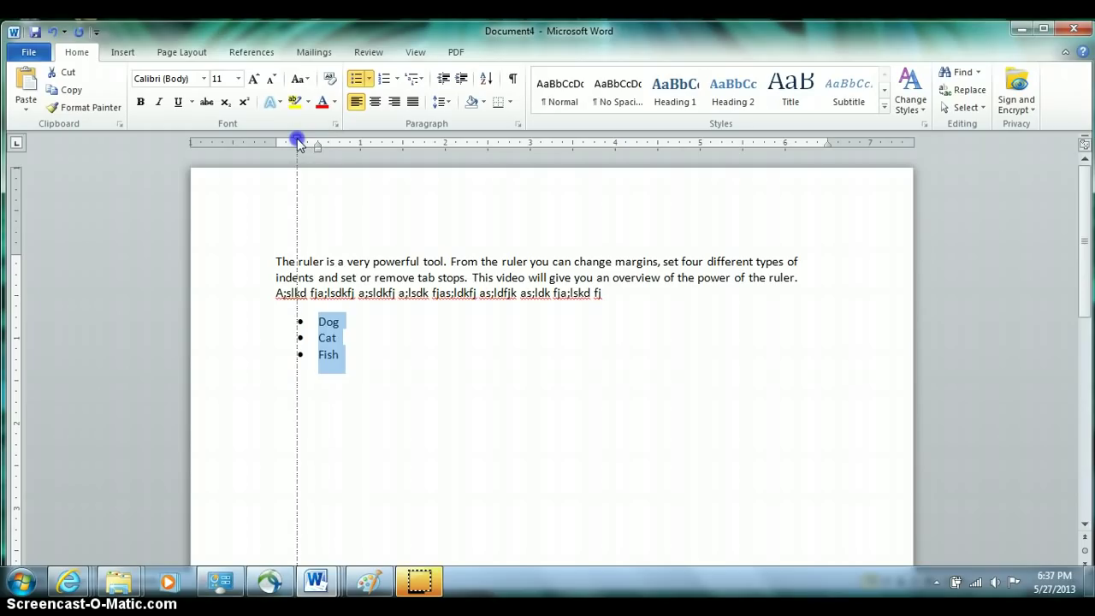
left_click_drag(297, 137, 317, 145)
left_click_drag(319, 147, 360, 150)
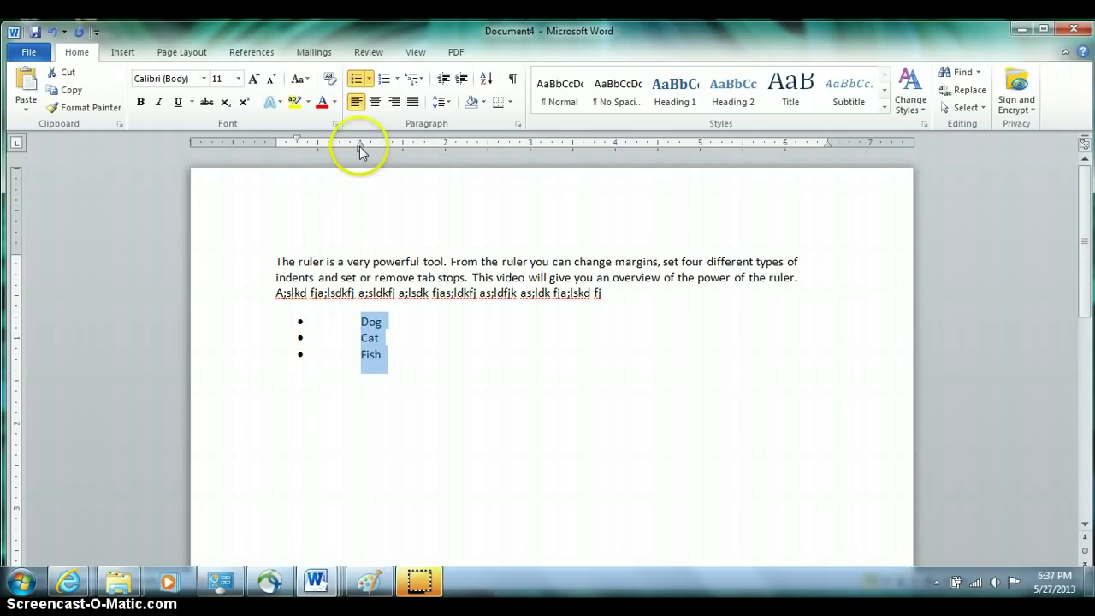
left_click_drag(361, 150, 308, 147)
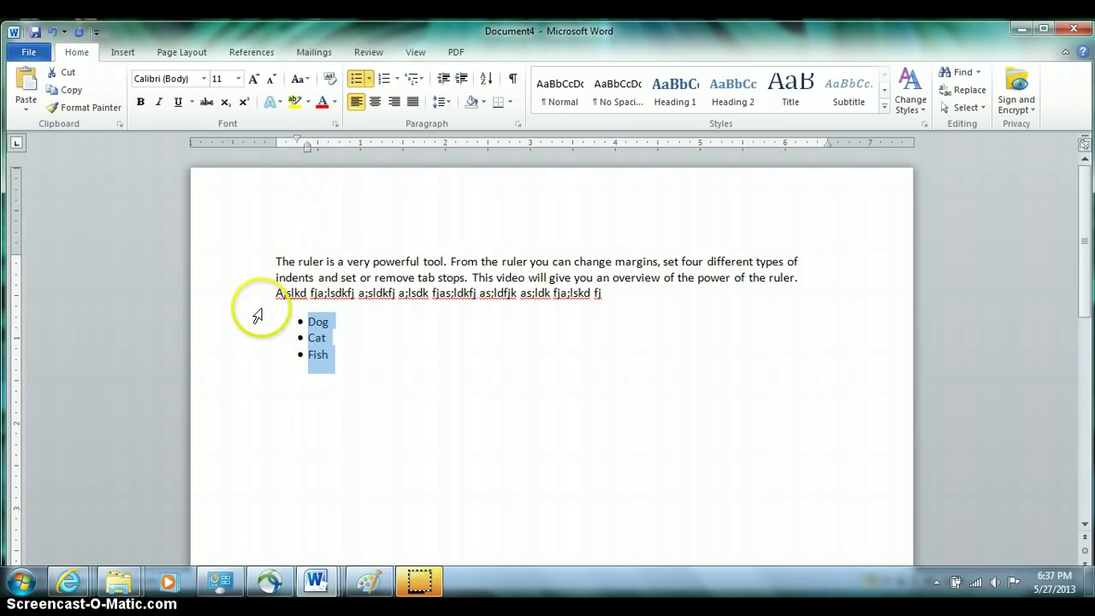
left_click(383, 262)
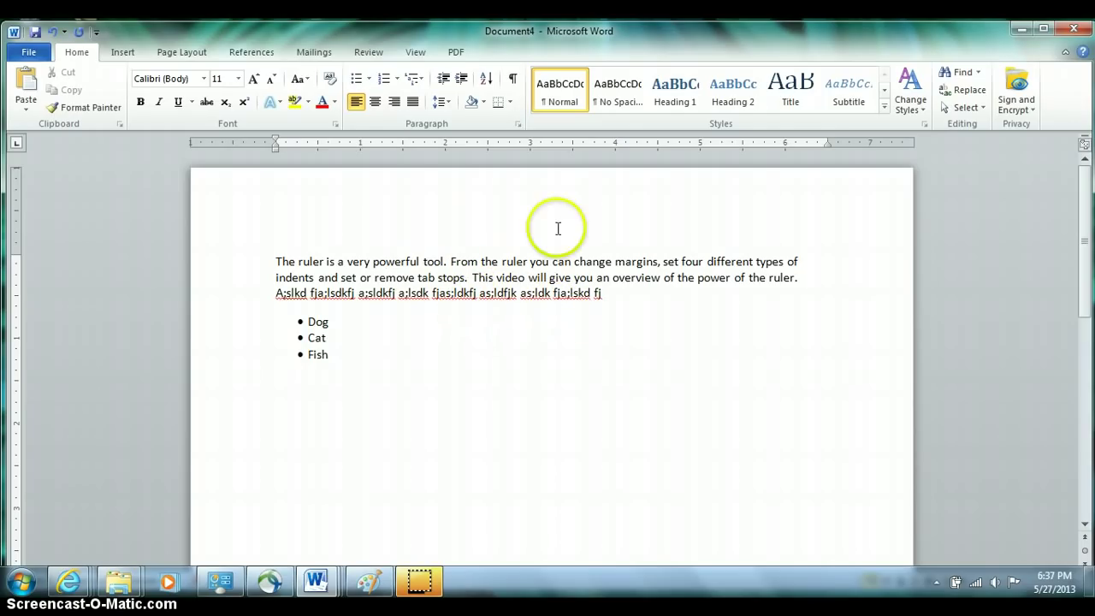
left_click_drag(277, 152, 316, 152)
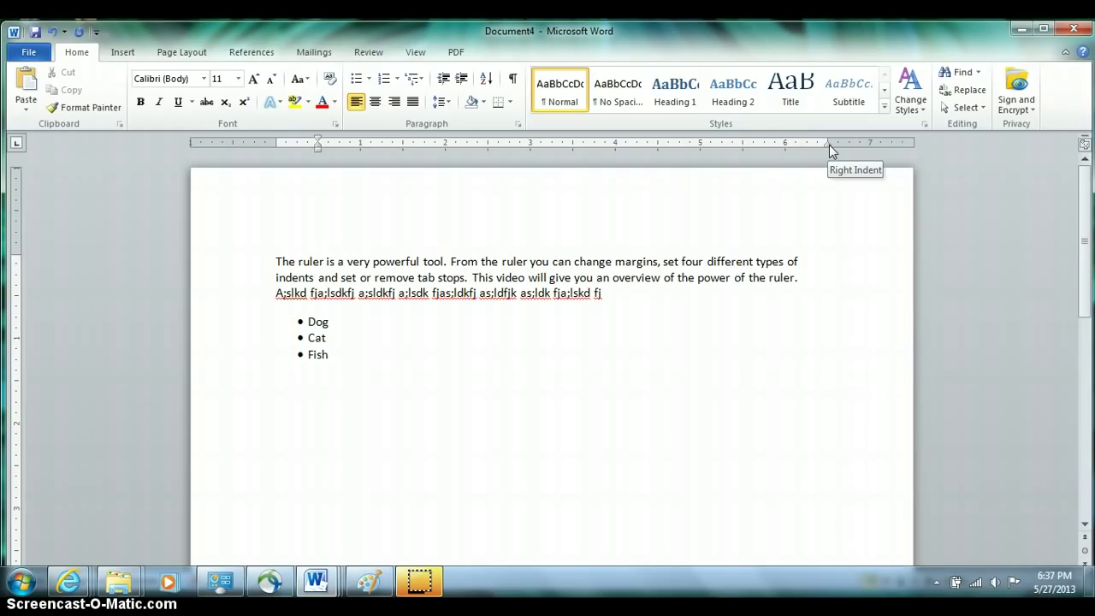
left_click_drag(829, 147, 785, 147)
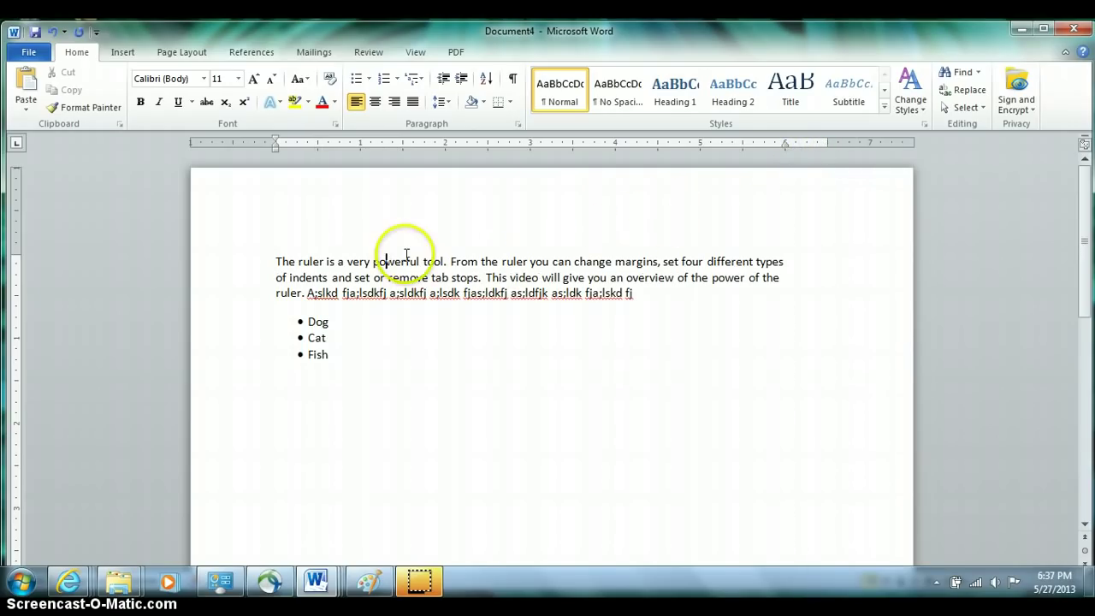
left_click_drag(275, 147, 318, 152)
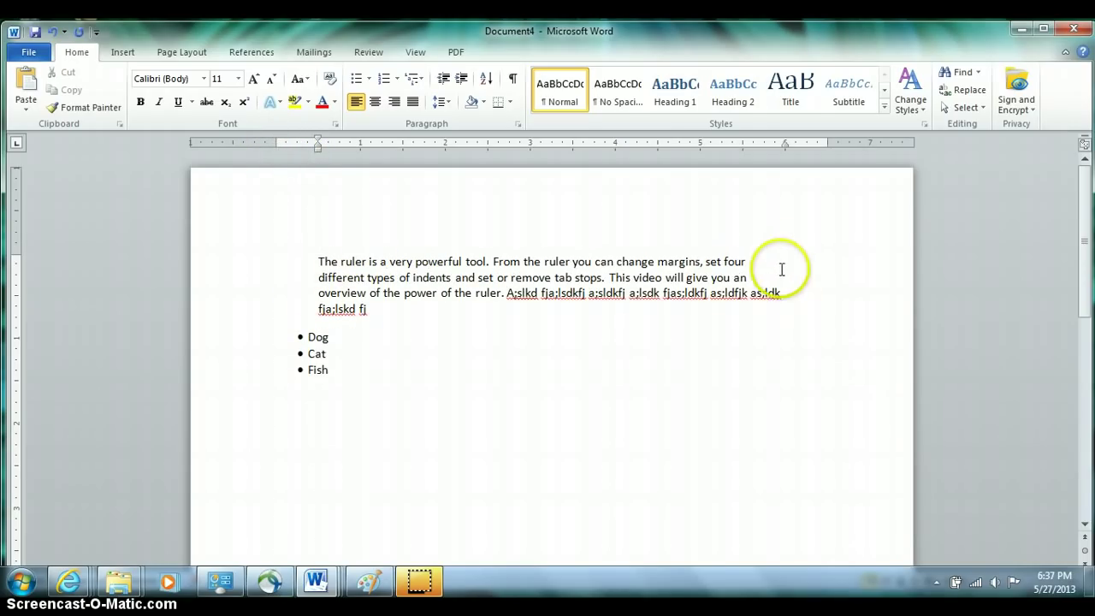
left_click(786, 292)
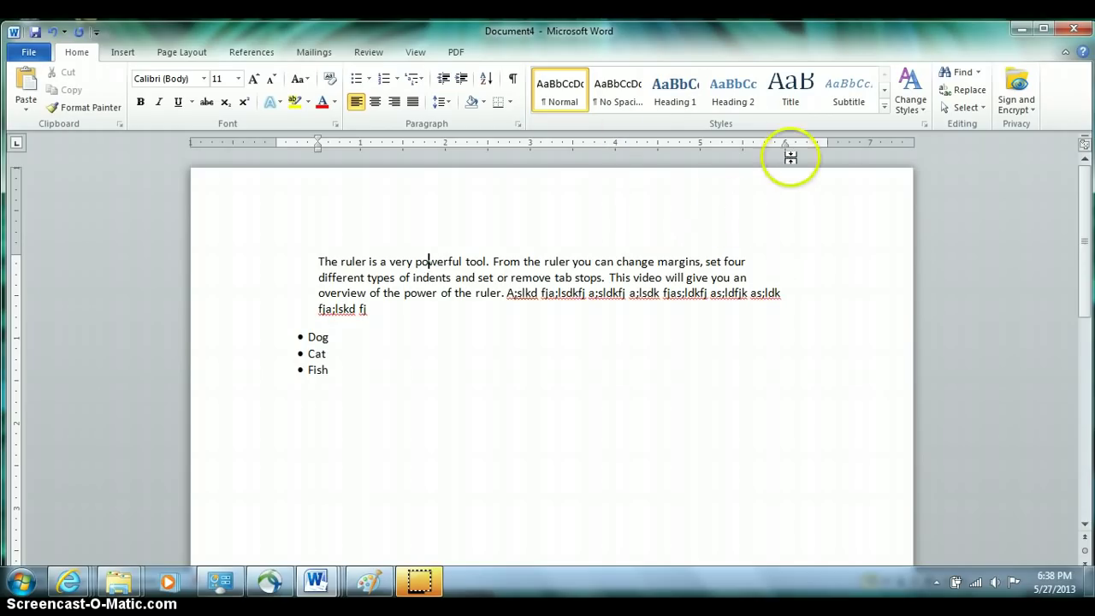
mouse_move(810, 150)
left_mouse_down()
mouse_move(819, 146)
mouse_move(787, 154)
mouse_move(827, 147)
left_mouse_up()
left_click_drag(319, 150, 275, 150)
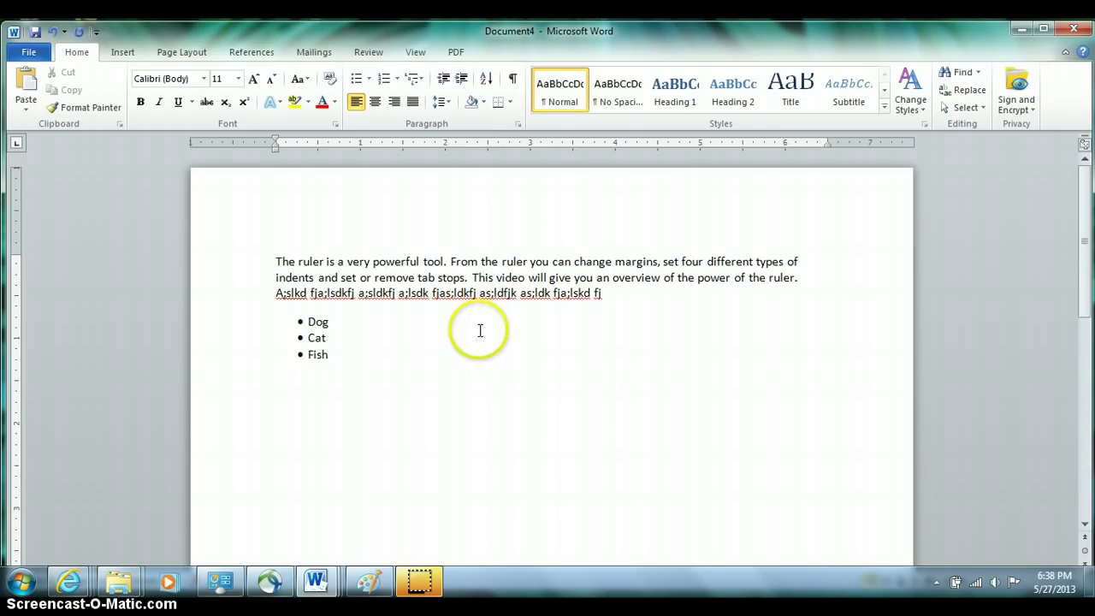
- Set left tab stops at 0.5 and 4.5 inches on the empty line below the list
left_click(281, 383)
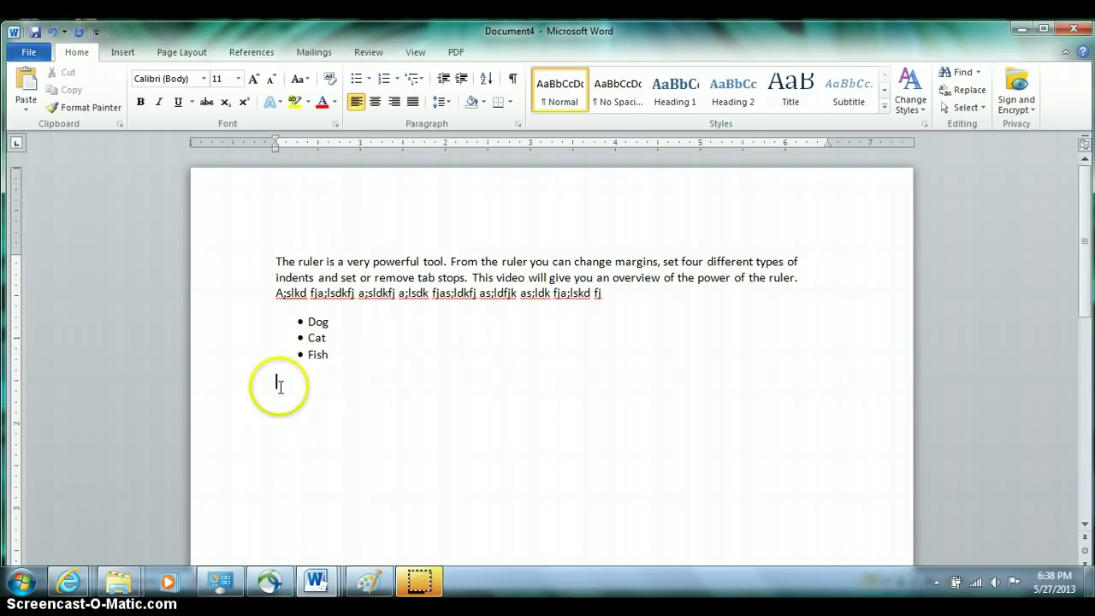
left_click(317, 144)
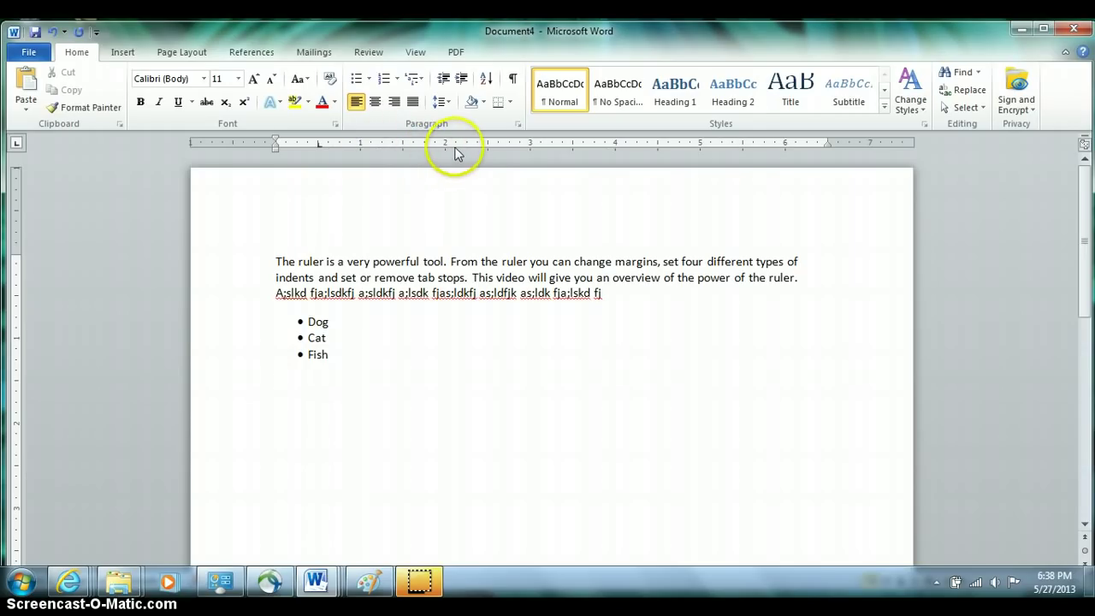
left_click(659, 147)
- Type the first heading 'Nane' and tab to the next column position
type("Nan")
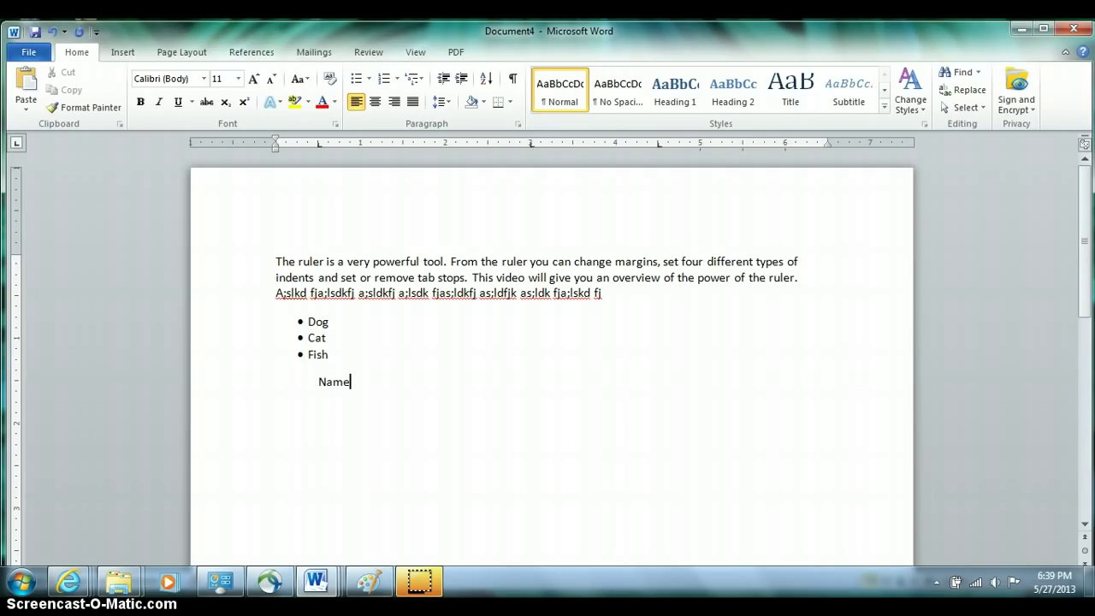
type("e")
key("Tab")
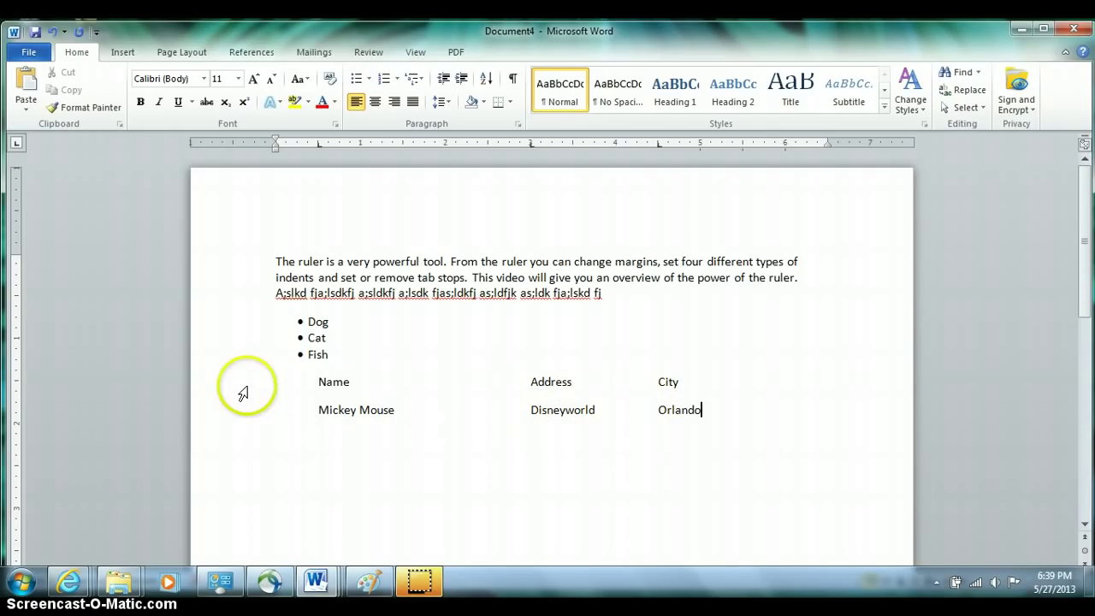
- For both tabbed rows, replace the Address column's tab stop with a left tab at 2.5 inches
left_click_drag(225, 386, 232, 408)
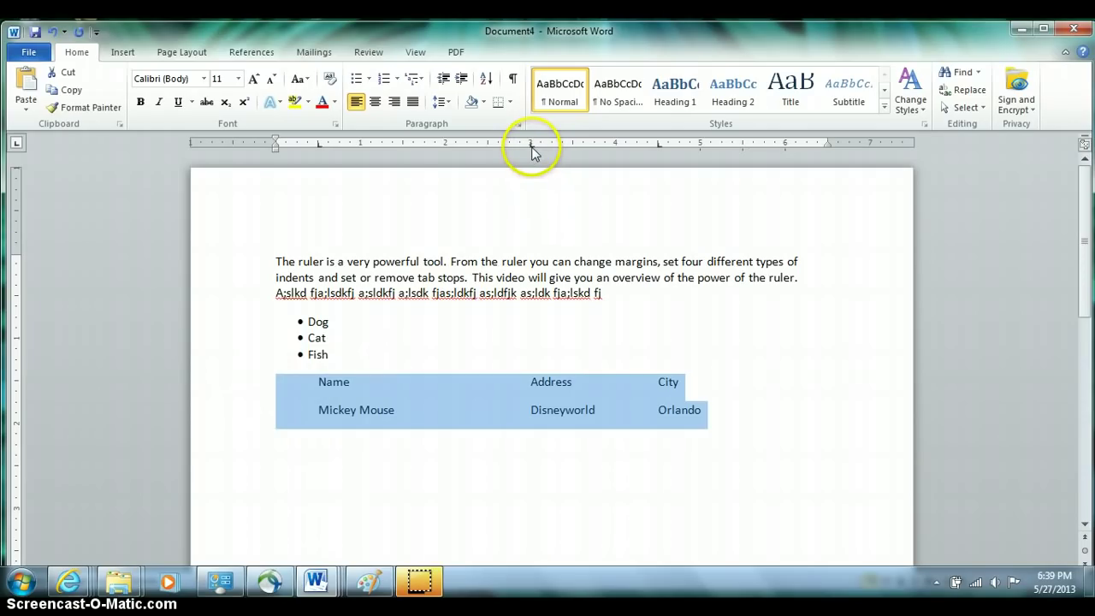
left_click_drag(530, 147, 488, 149)
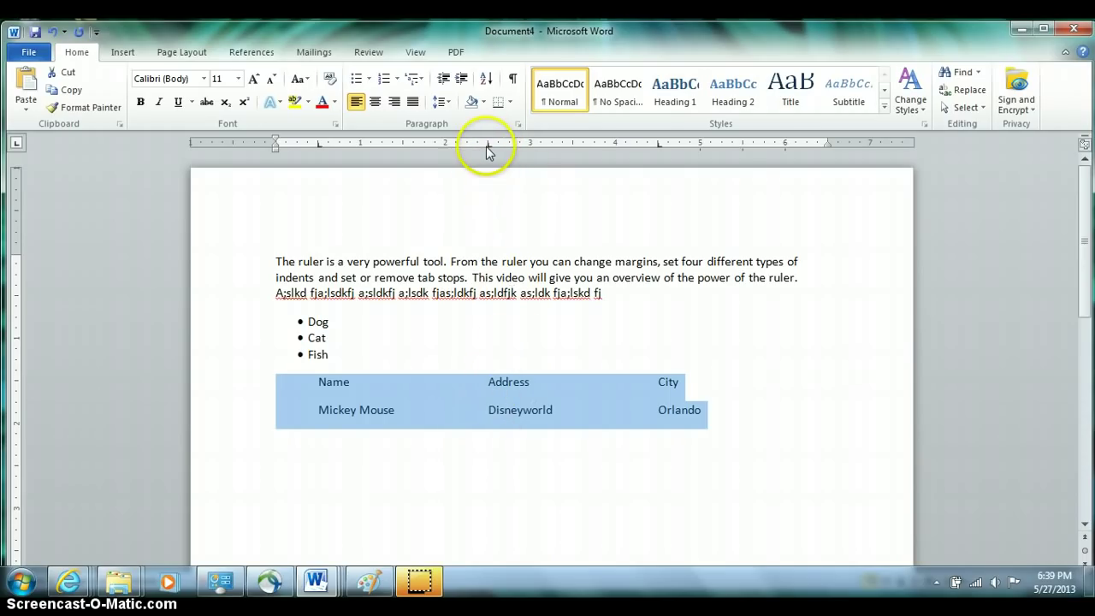
left_click_drag(490, 145, 489, 172)
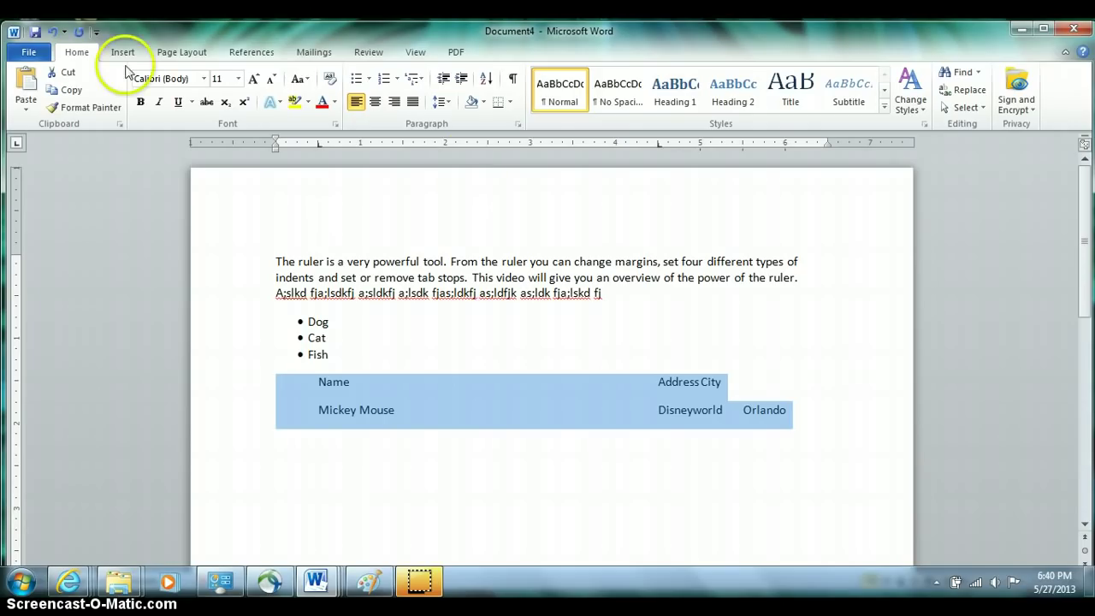
left_click(51, 32)
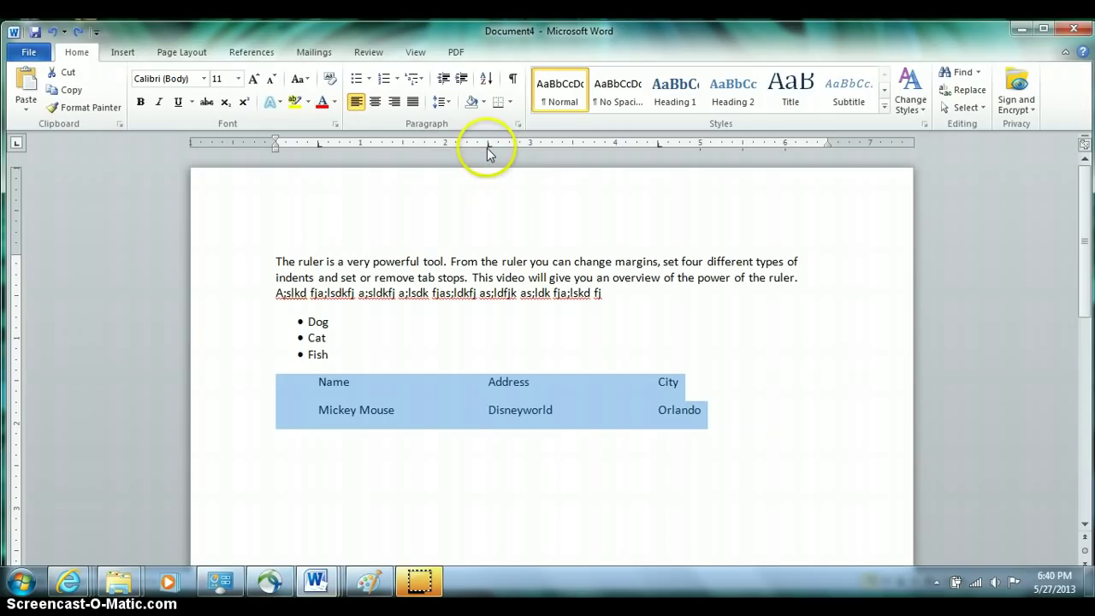
left_click_drag(490, 144, 492, 168)
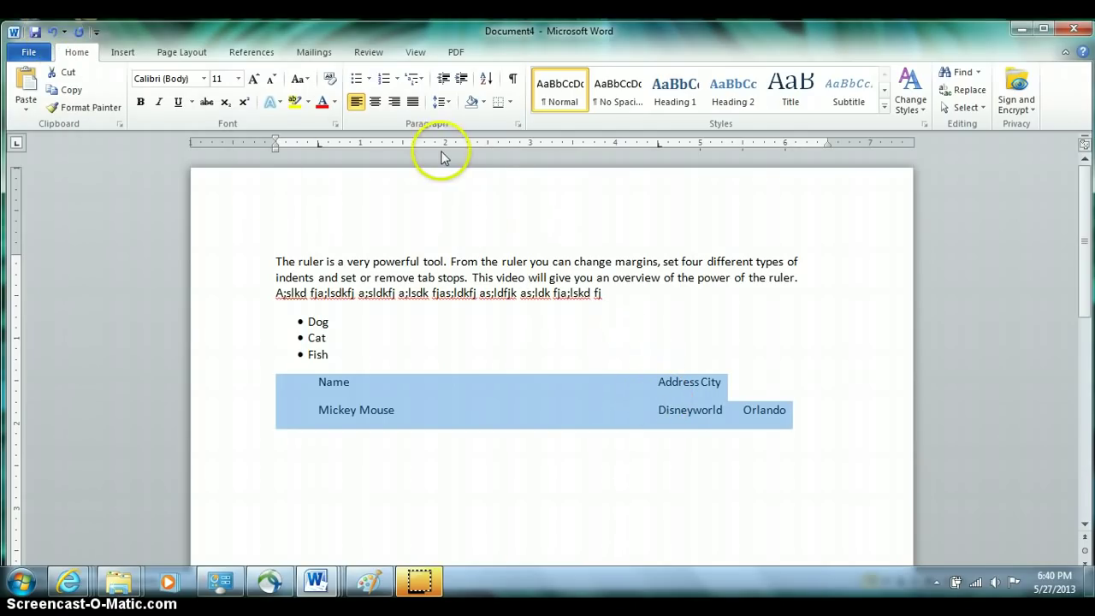
left_click(487, 145)
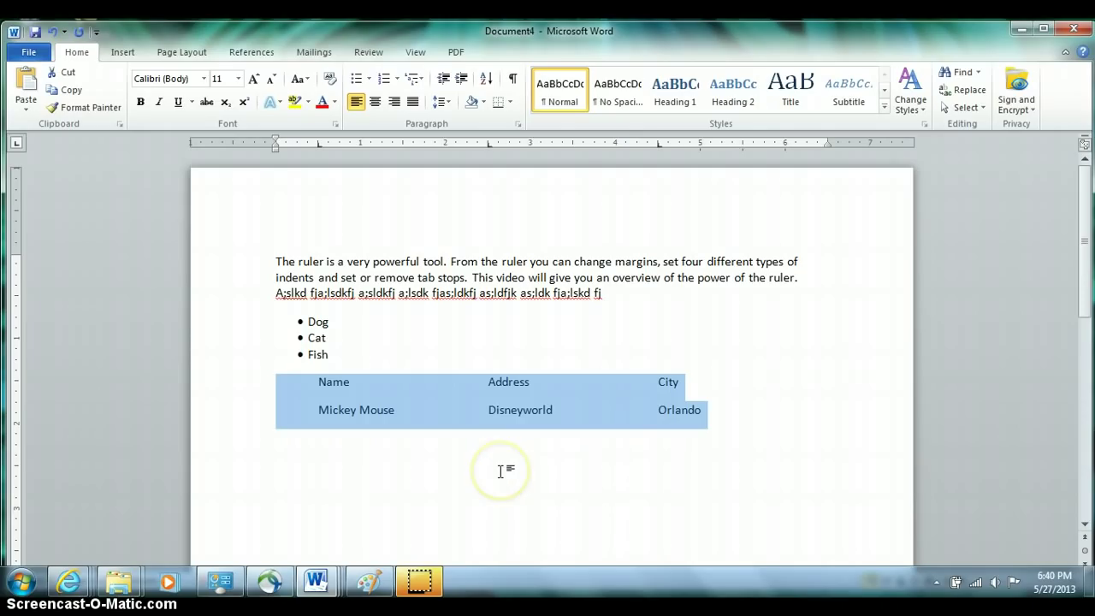
- On the blank line below the first table, add a left tab stop at 1 inch
key("Right")
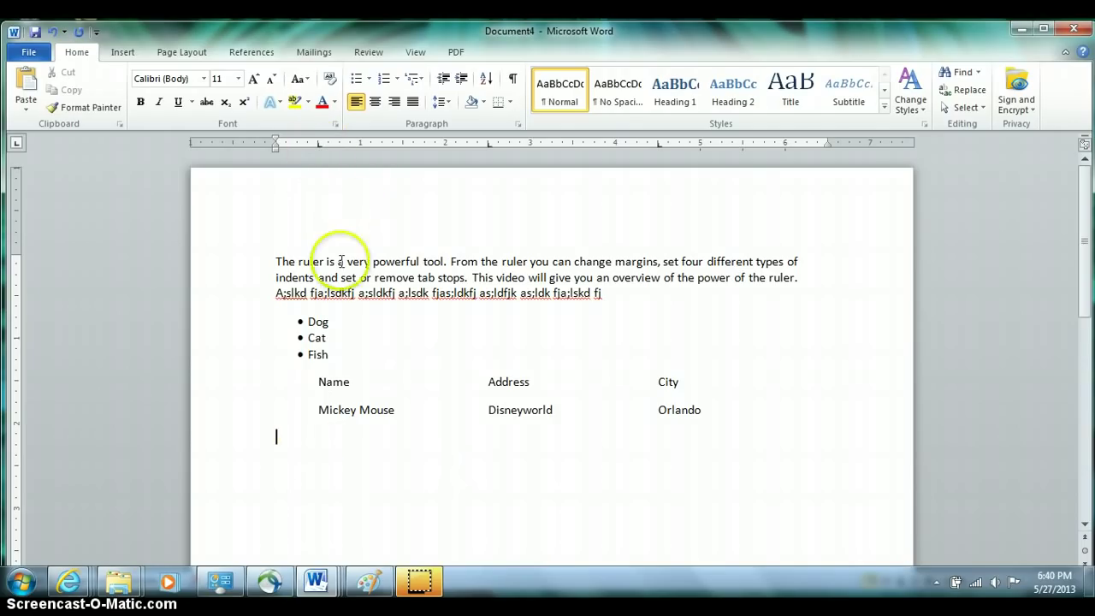
left_click(281, 438)
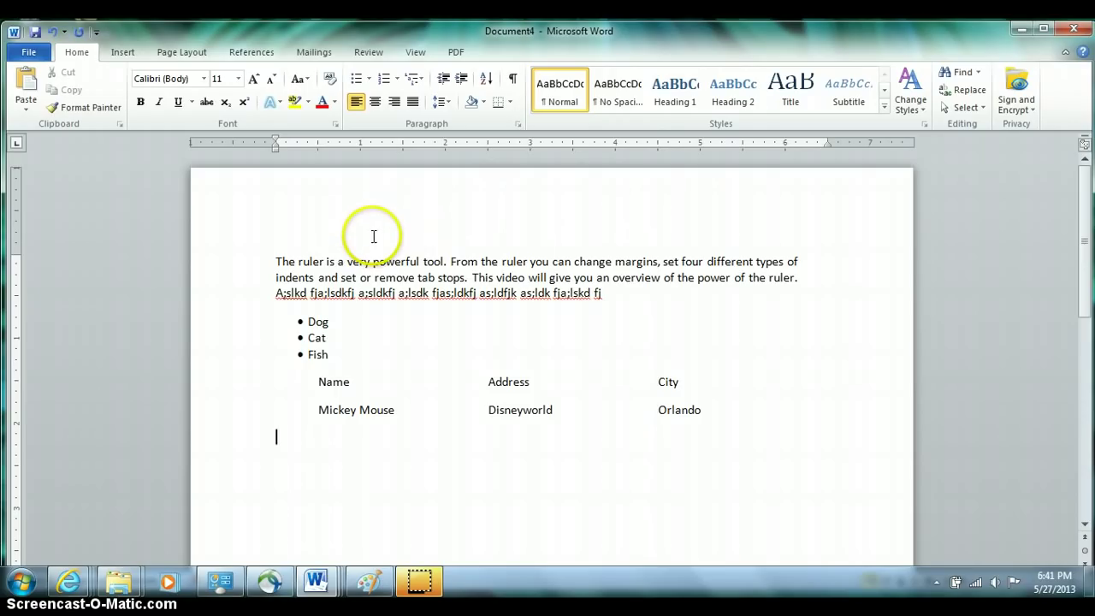
left_click(359, 146)
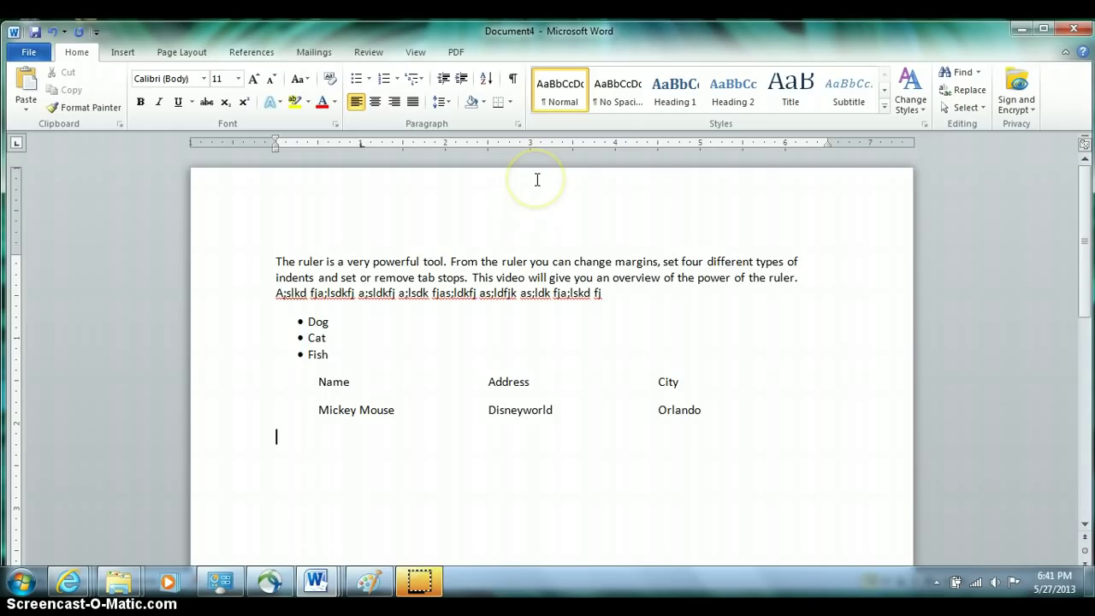
- Add a centre tab stop near 3.25 inches, then set the tab selector to Right Tab
left_click(16, 142)
left_click(16, 143)
left_click(17, 143)
left_click(552, 144)
left_click(557, 146)
left_click(326, 144)
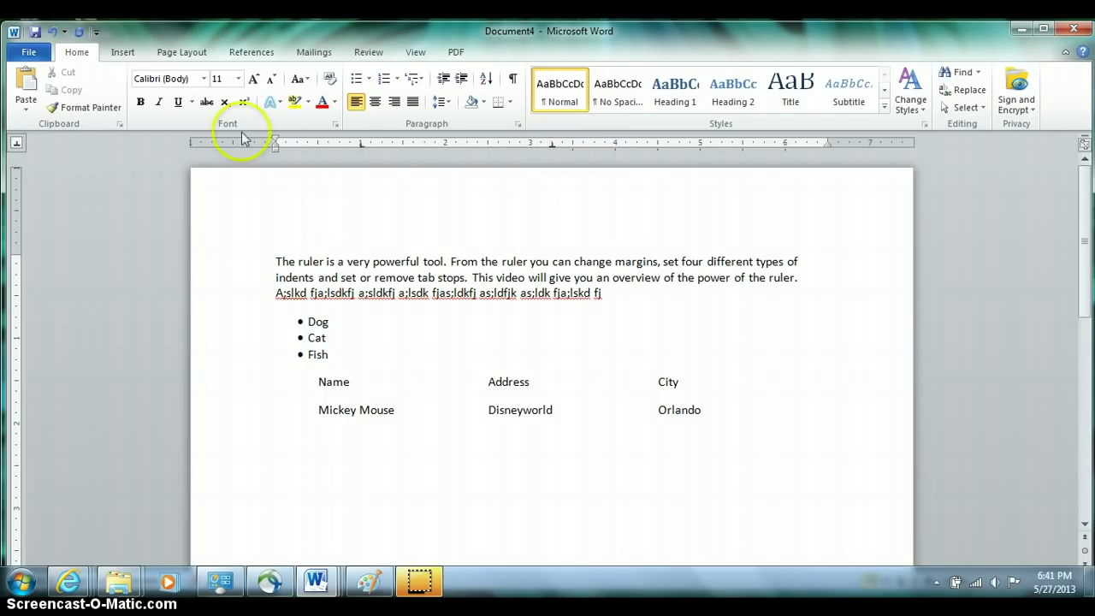
left_click(17, 144)
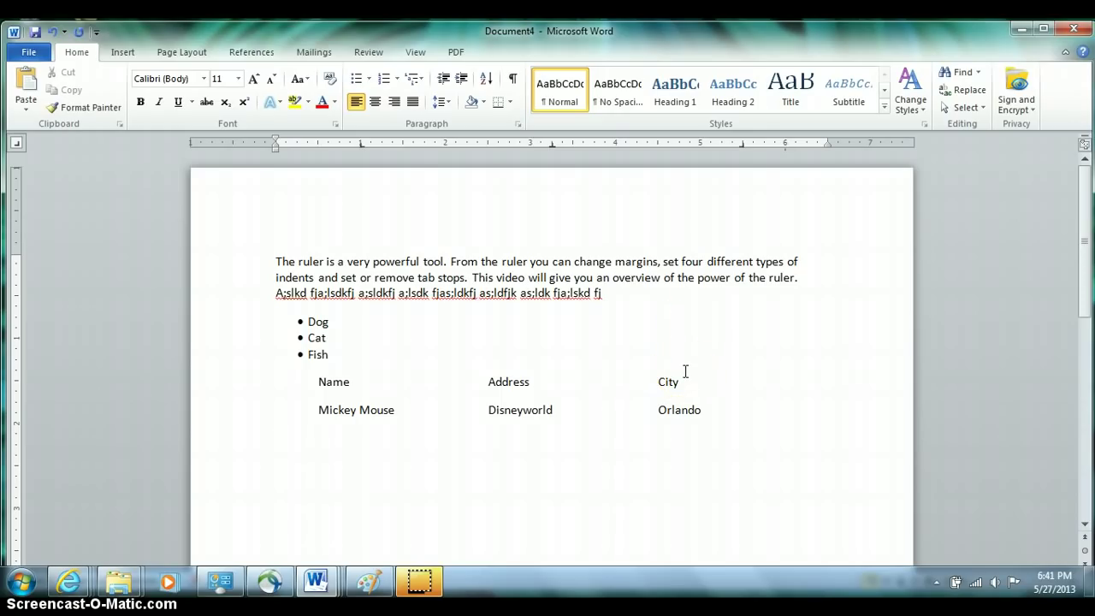
- Type the tab-separated header row: Name, Position, Telephone Number
key("Tab")
type("Name")
key("Tab")
type("Position")
key("Tab")
type("Telephone Number")
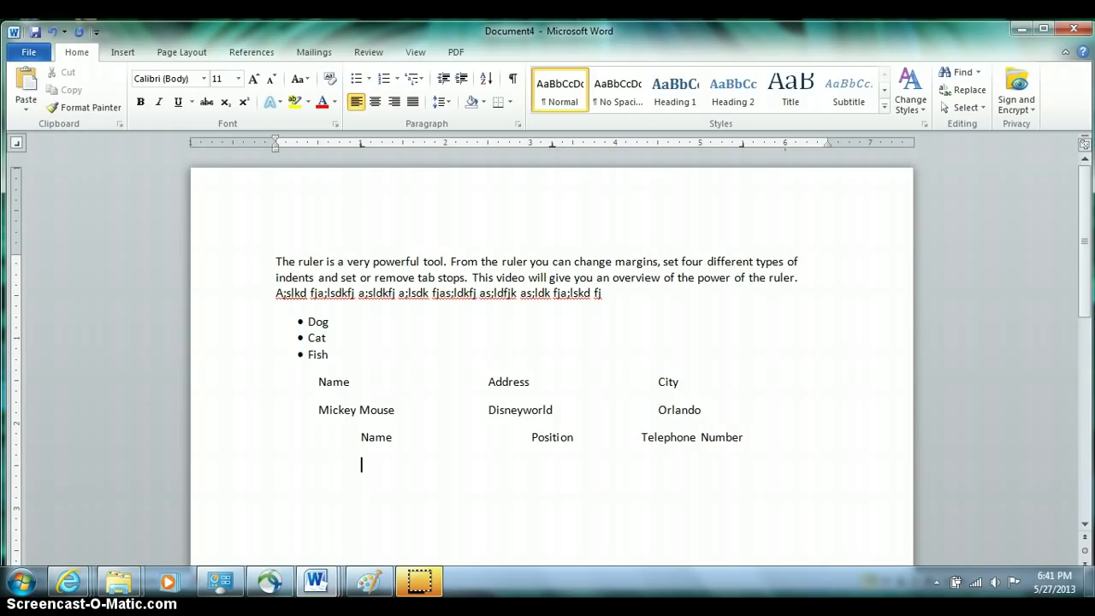
- Enter the first row: a character's name, position Duckmaster, and their phone number
type("Donald Duck")
key("Tab")
type("Duckmaster")
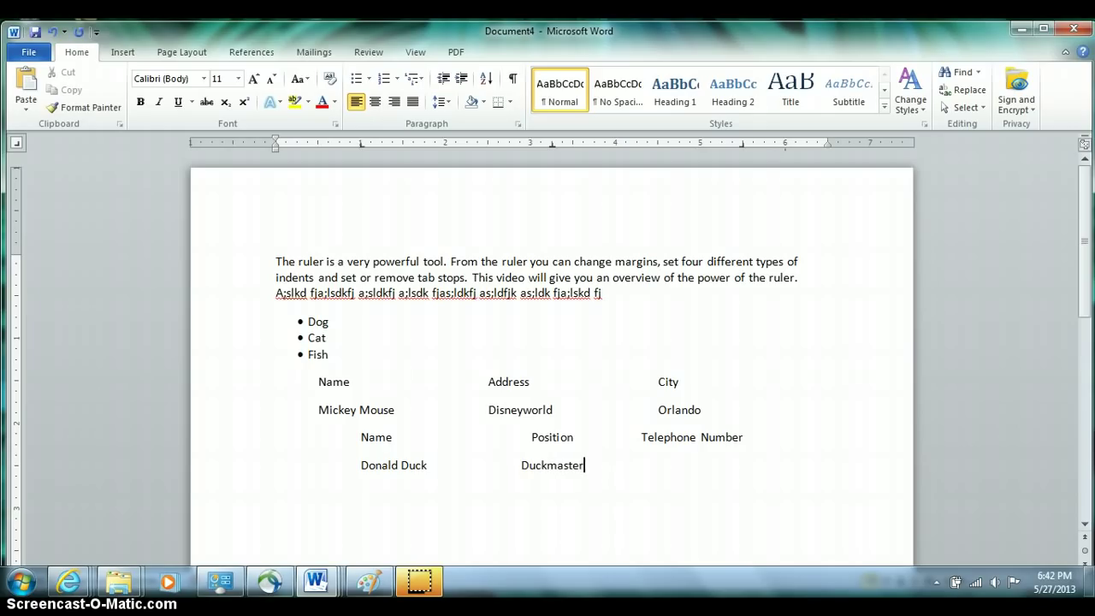
key("Tab")
type("555.555.1212")
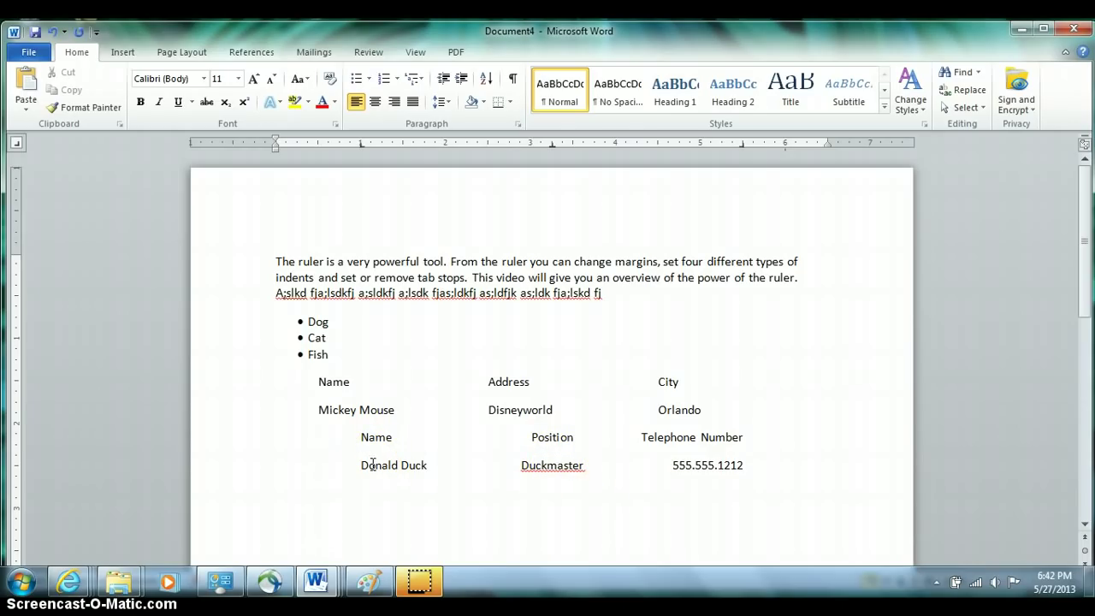
- On a new line, enter the second row: a character's name, position CEO, and phone number
key("Return")
type("Mickey Mouse")
key("Tab")
type("CEO")
key("Tab")
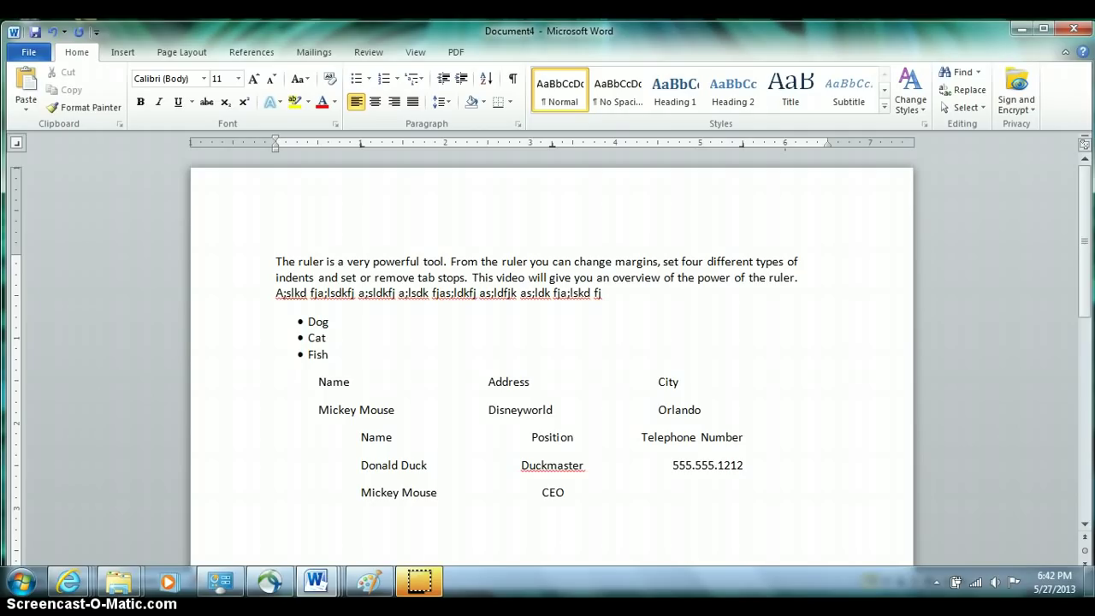
type("(563) 555-1234")
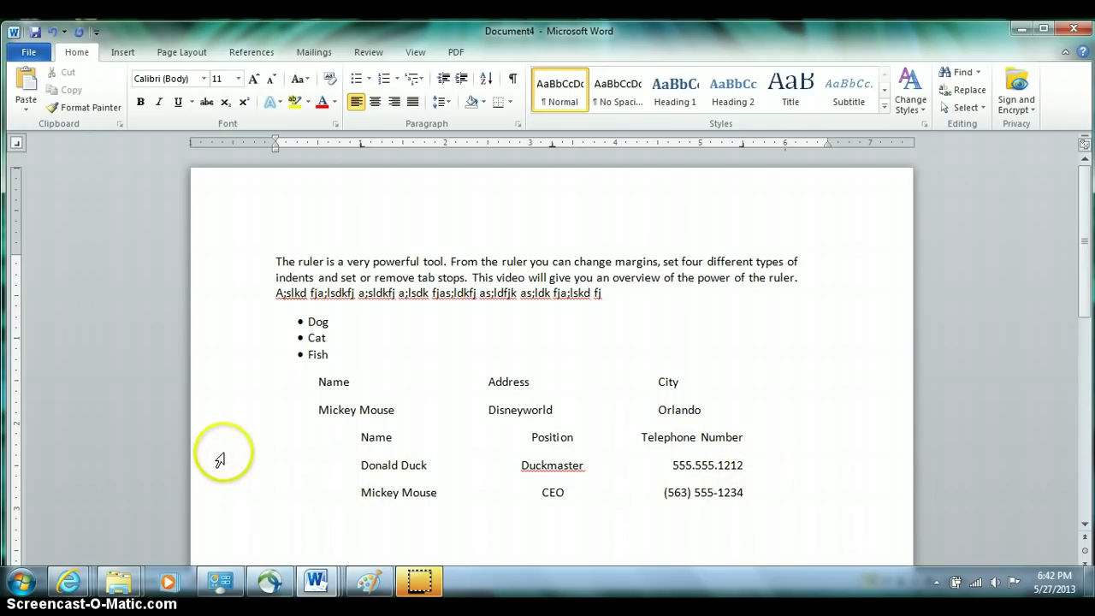
- Select the Name/Position/Telephone Number rows and apply Remove Space After Paragraph
left_click_drag(218, 451, 225, 491)
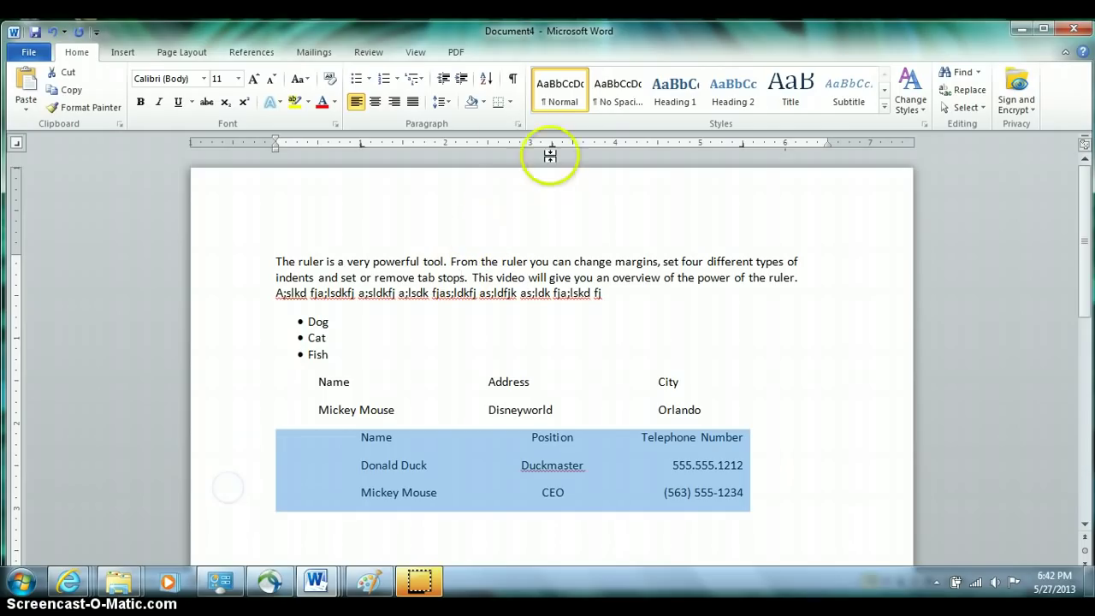
left_click(440, 102)
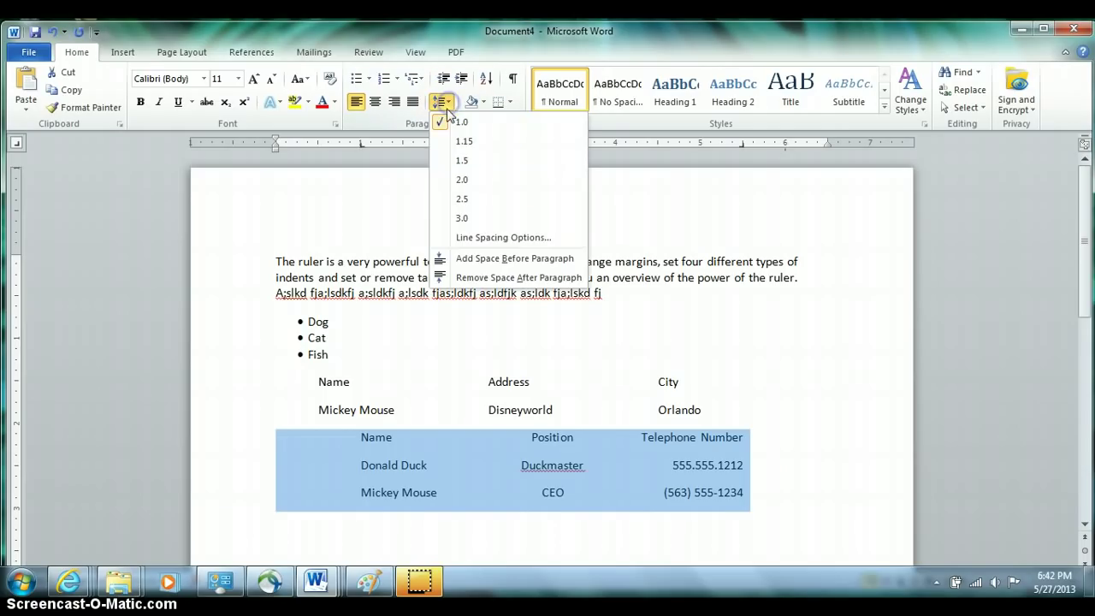
left_click(474, 279)
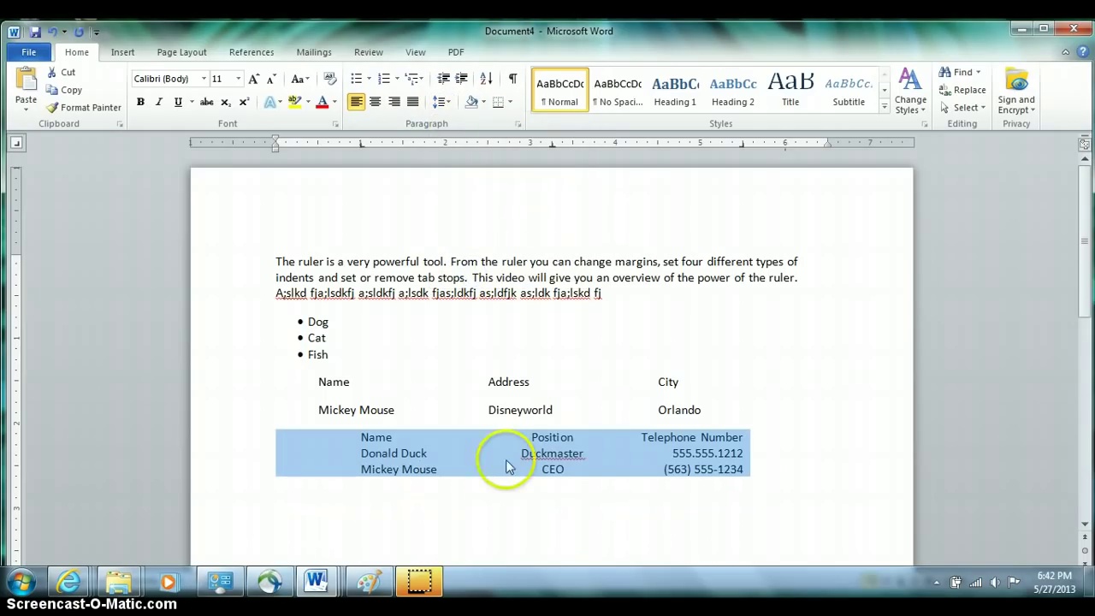